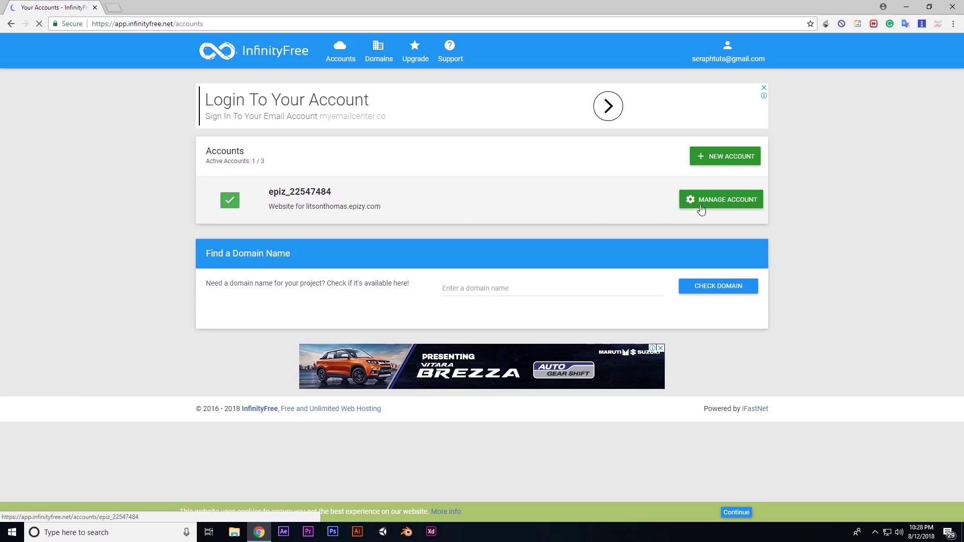
# From Manage Account, reach the control panel and open its SSL/TLS manager in a new tab
pyautogui.click(718, 201)
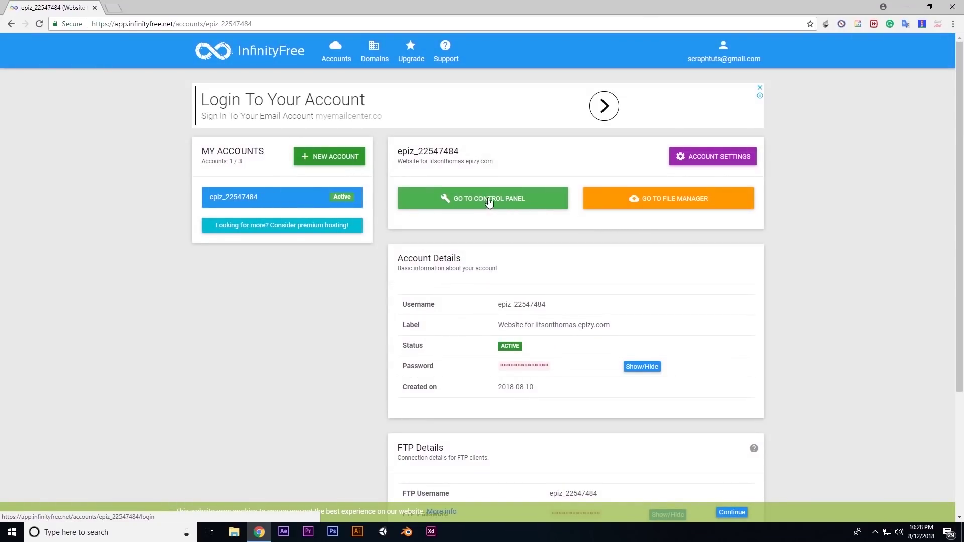
pyautogui.click(488, 201)
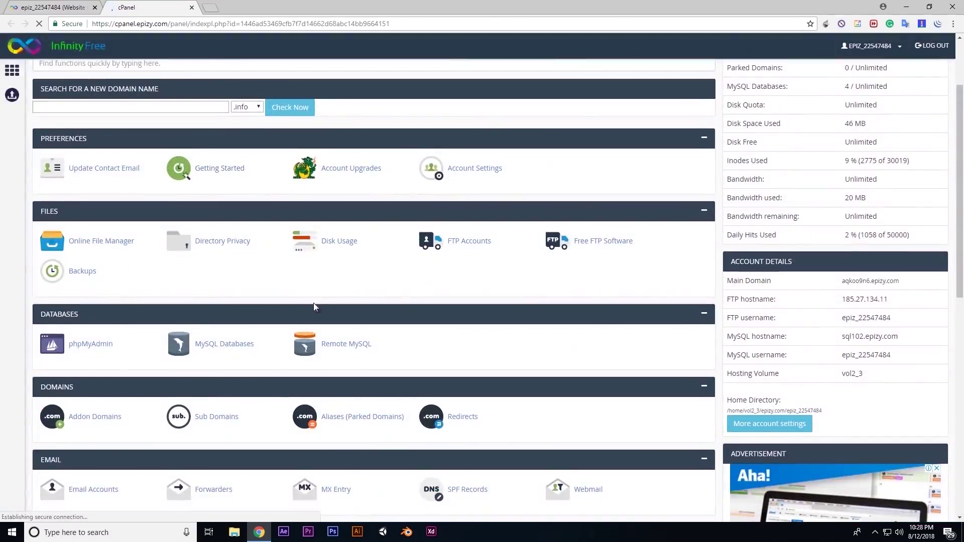
pyautogui.scroll(-7, 193, 298)
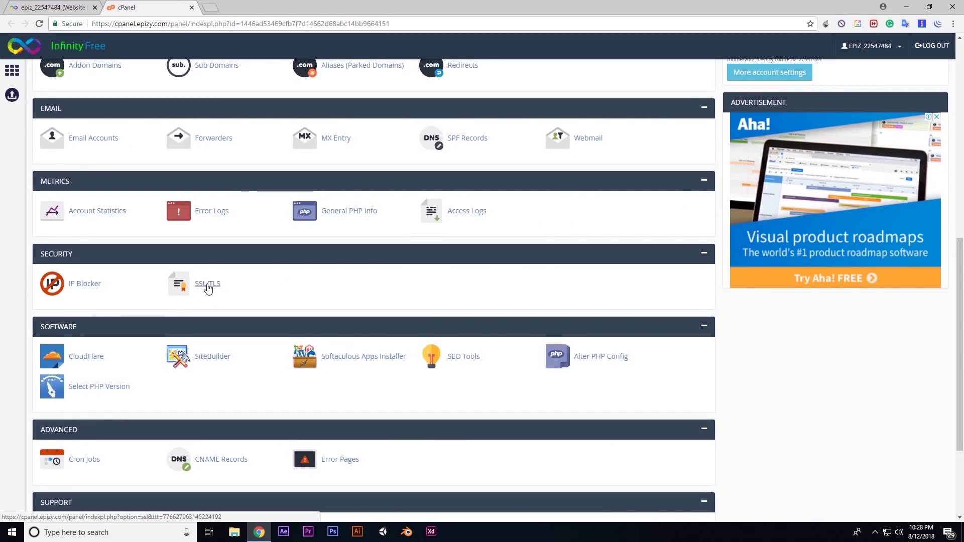
pyautogui.middleClick(208, 288)
pyautogui.click(235, 8)
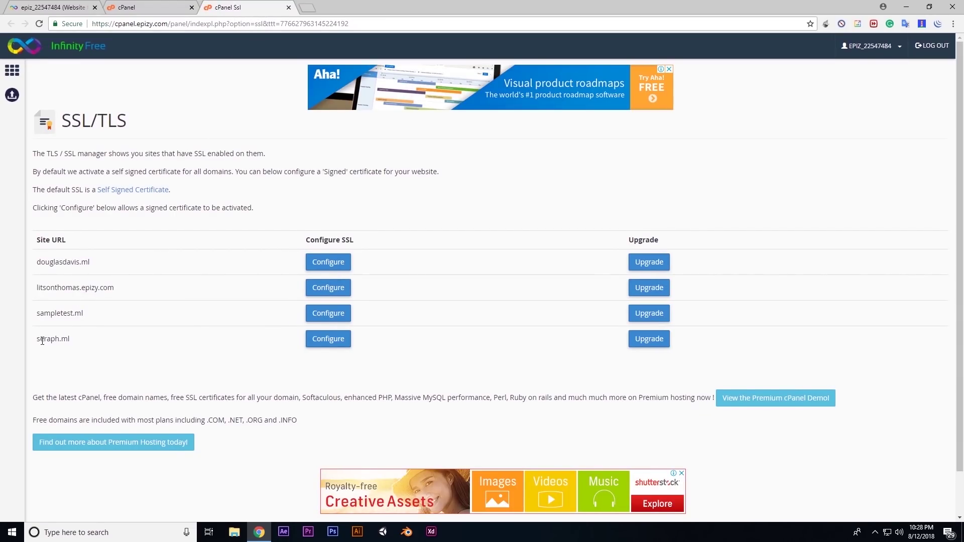
# Configure SSL for seraph.ml and bring up its Generate Key / CSR form
pyautogui.moveTo(38, 342); pyautogui.dragTo(71, 341)
pyautogui.click(71, 341)
pyautogui.click(326, 339)
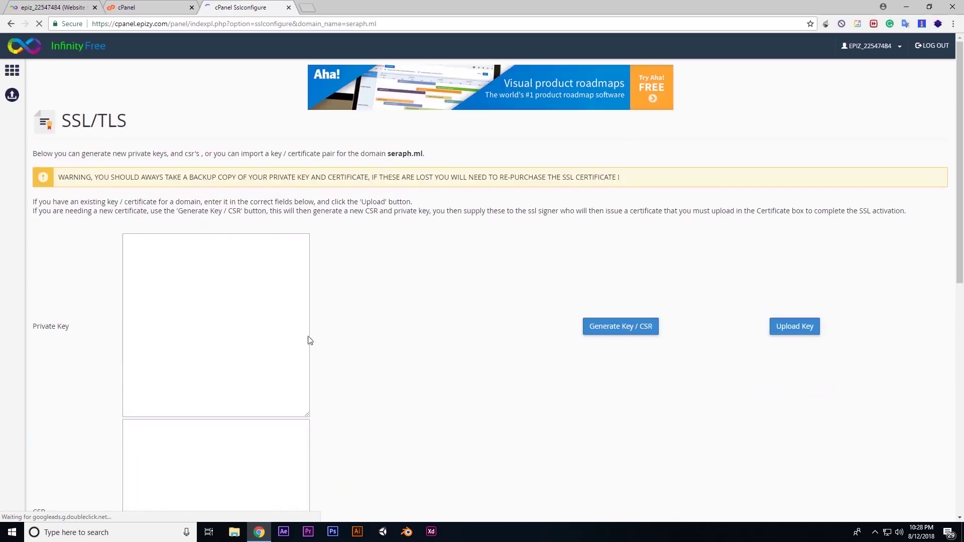
pyautogui.scroll(-3, 37, 232)
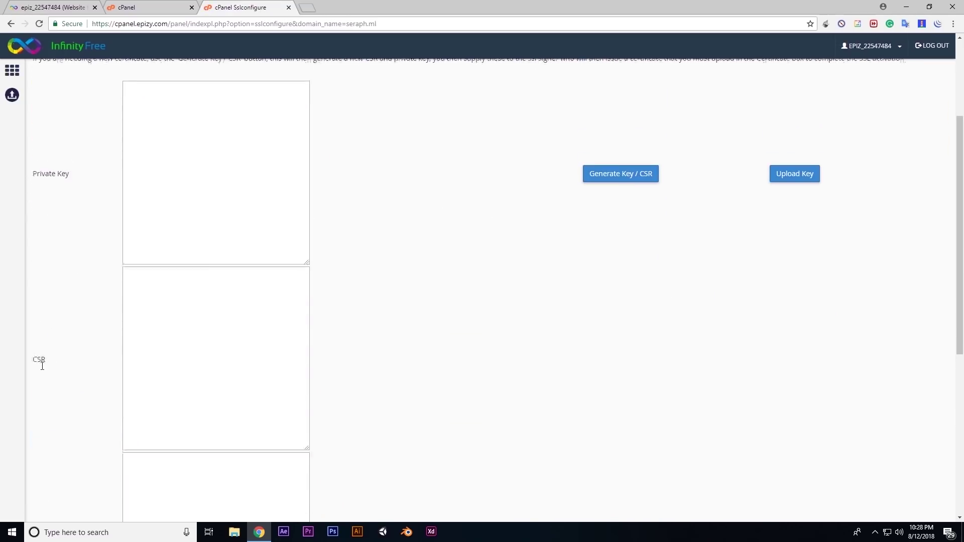
pyautogui.scroll(-3, 55, 411)
pyautogui.moveTo(36, 398); pyautogui.dragTo(29, 401)
pyautogui.click(92, 399)
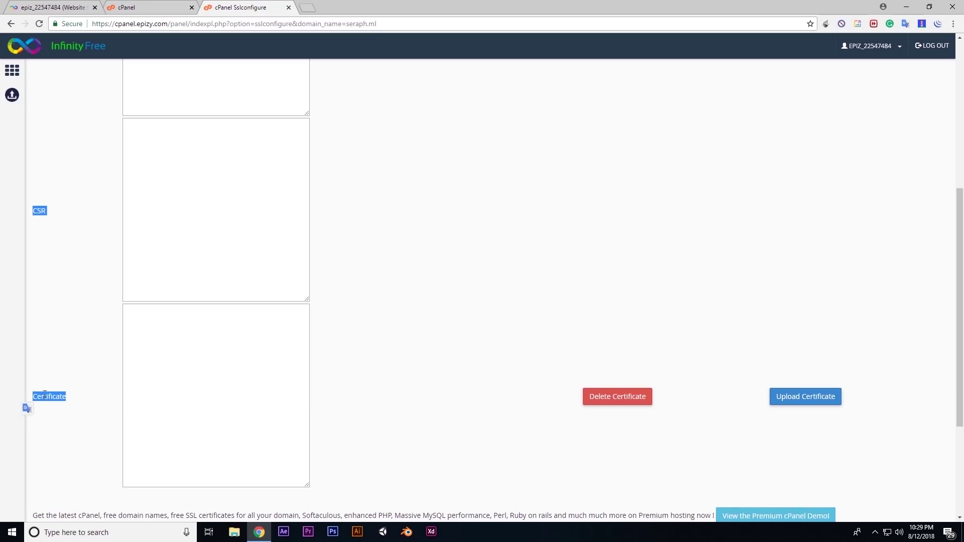
pyautogui.click(44, 395)
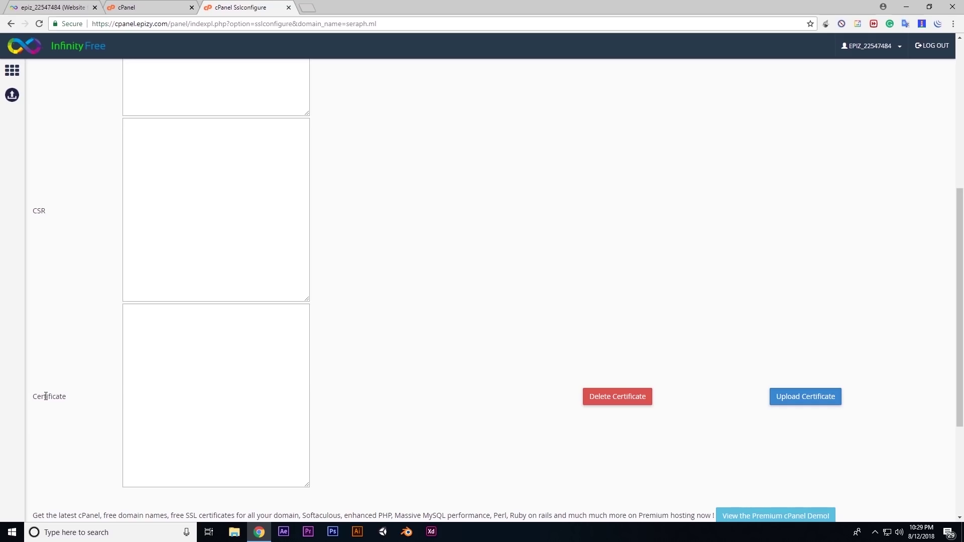
pyautogui.scroll(4, 625, 231)
pyautogui.click(625, 229)
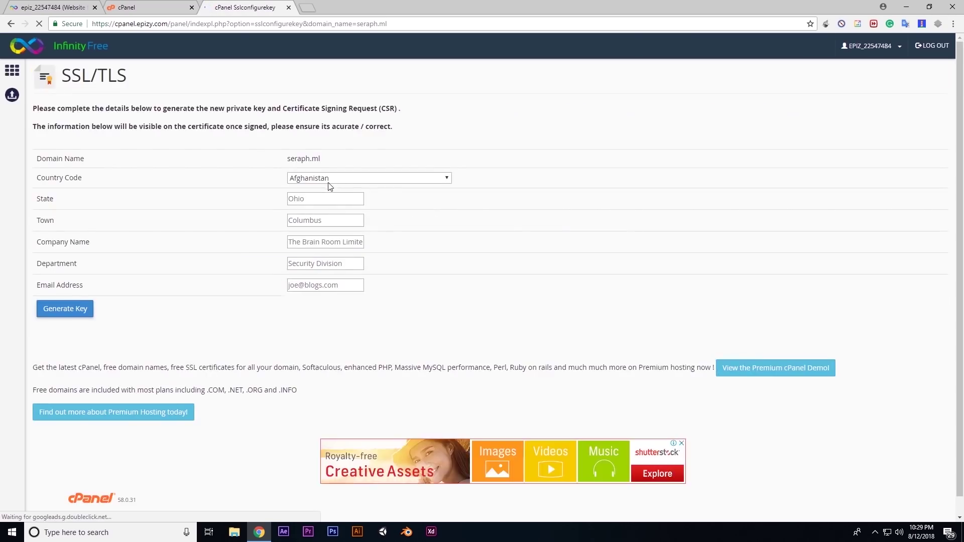
# Set the CSR location to India, state Kerala, town Thrissur
pyautogui.click(316, 223)
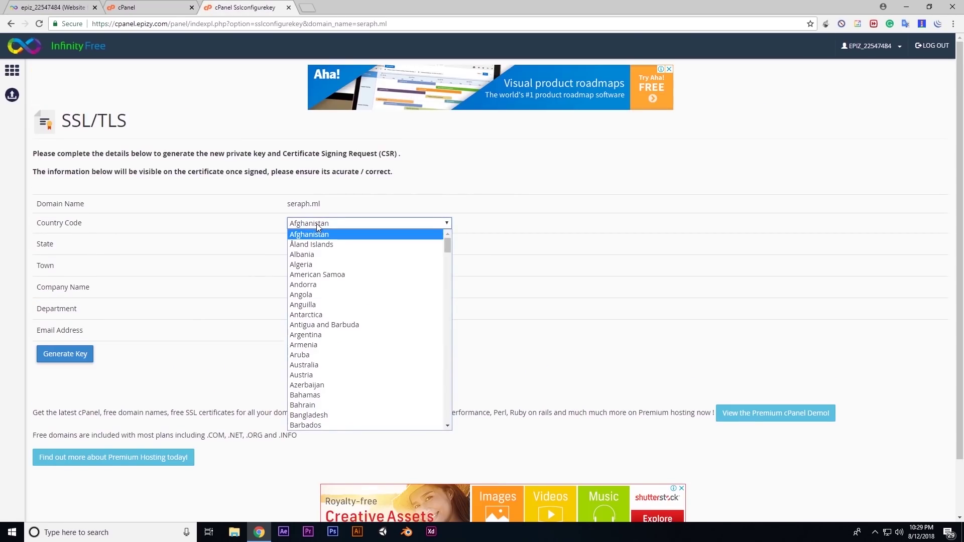
pyautogui.write('india')
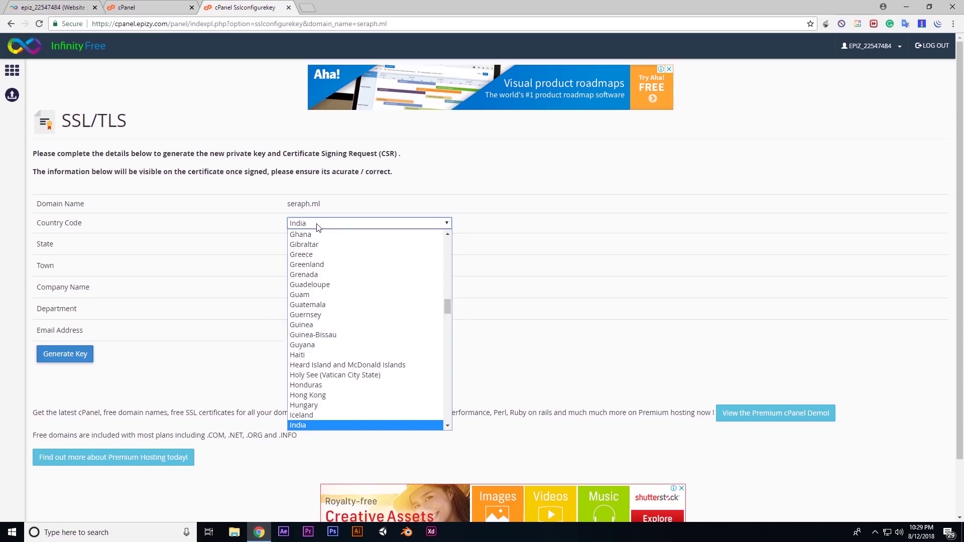
pyautogui.press('Return')
pyautogui.click(317, 243)
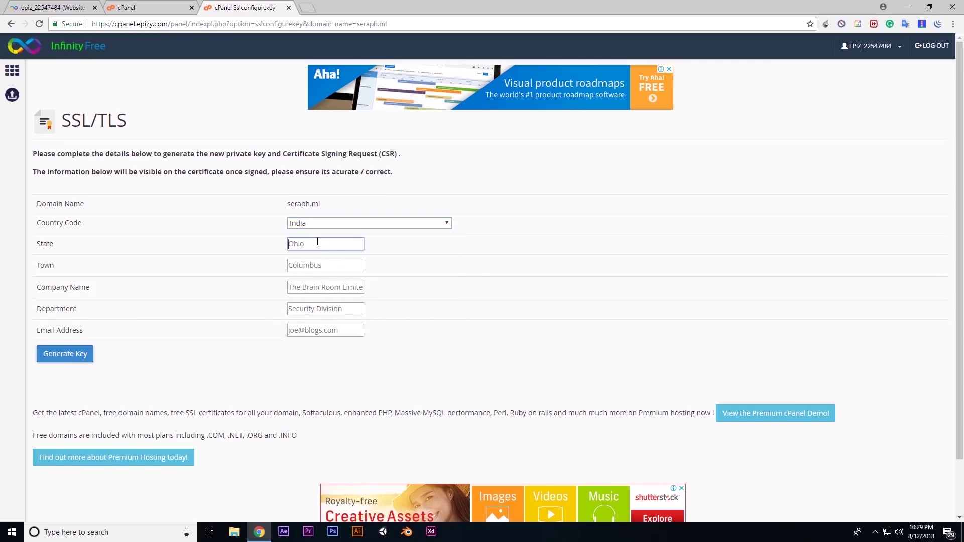
pyautogui.write('Kerala')
pyautogui.press('Tab')
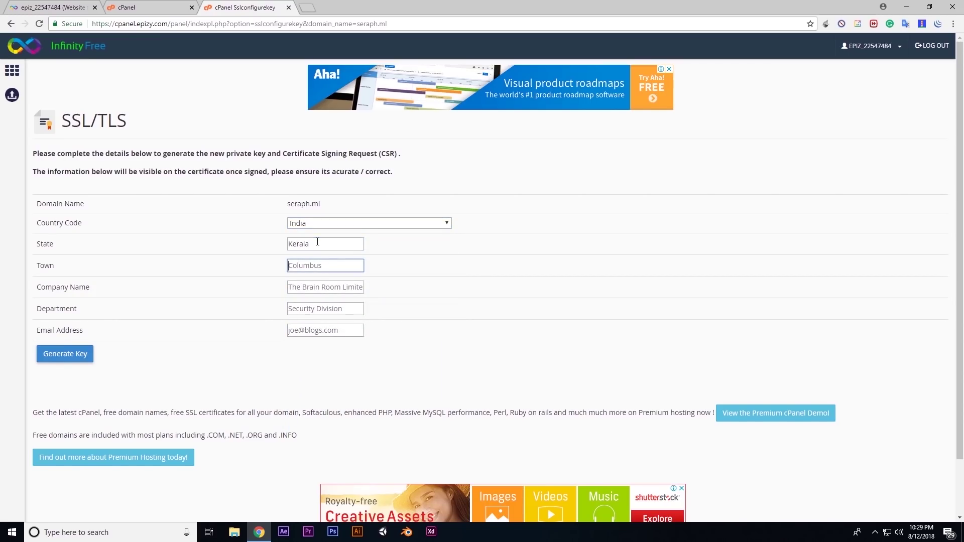
pyautogui.write('Thrissur')
pyautogui.press('Tab')
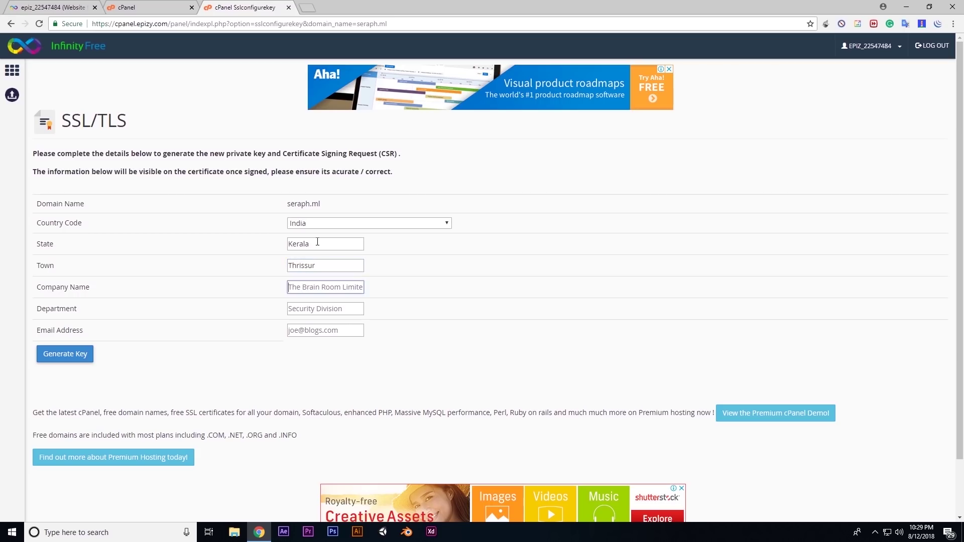
# Enter company Seraph, department Design and the contact email, then generate the key and CSR
pyautogui.write('Seraph')
pyautogui.press('Tab')
pyautogui.write('Design')
pyautogui.press('Tab')
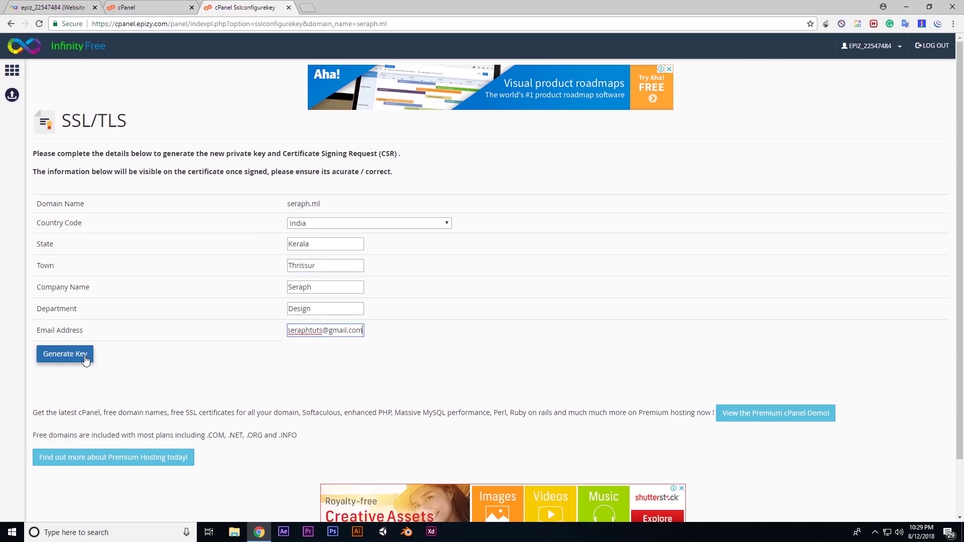
pyautogui.click(85, 355)
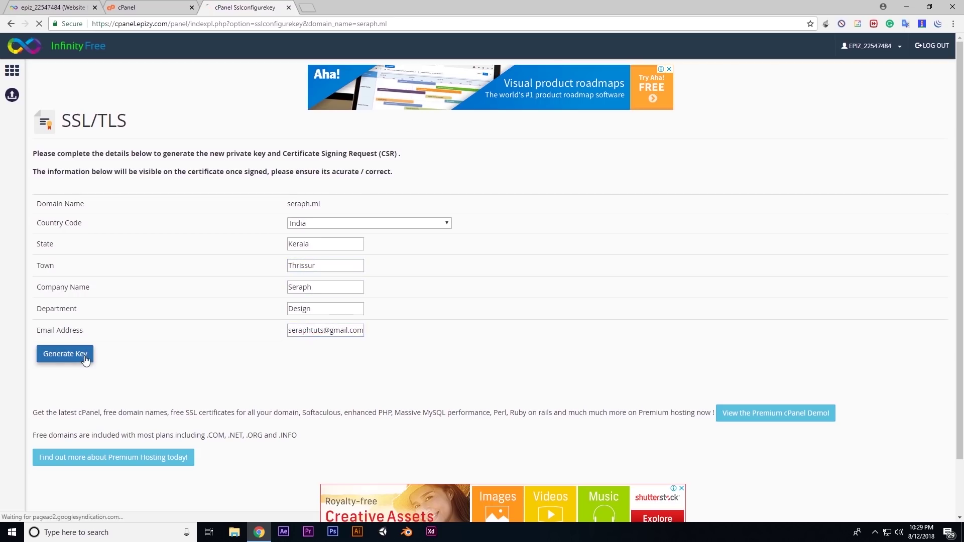
# Copy the generated CSR and search Google for 'ssl comodo' in a new tab
pyautogui.scroll(-3, 194, 319)
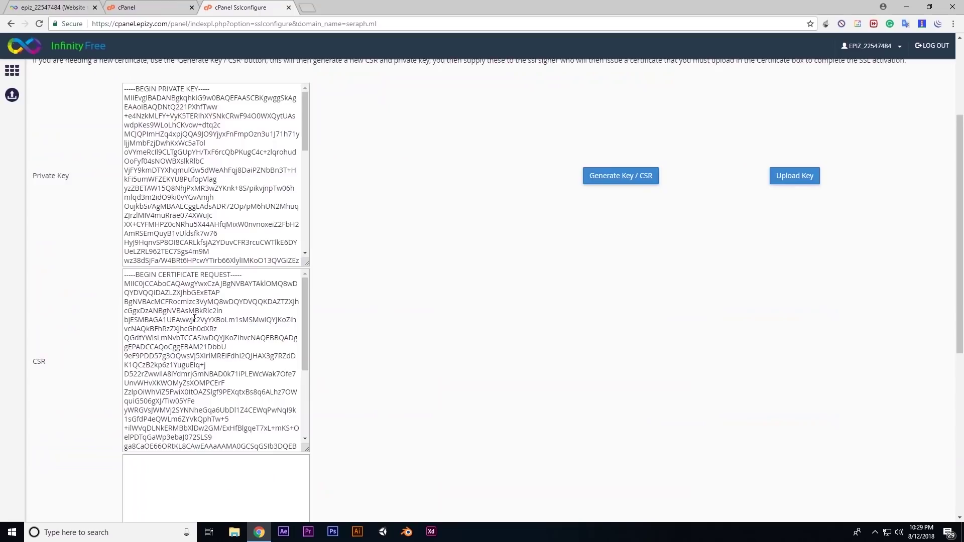
pyautogui.moveTo(124, 277); pyautogui.dragTo(276, 457)
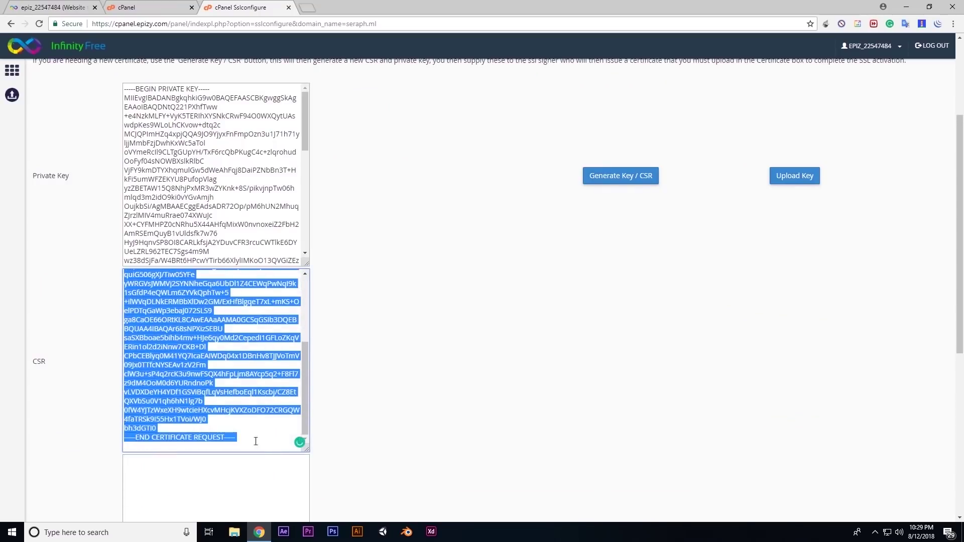
pyautogui.click(12, 70)
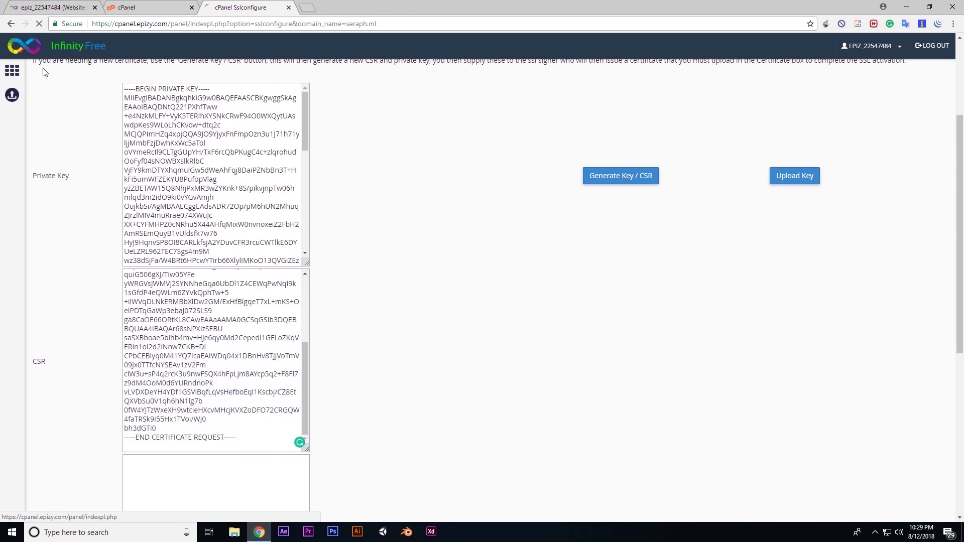
pyautogui.hotkey('ctrl', 't')
pyautogui.write('ssl comodo')
pyautogui.press('Return')
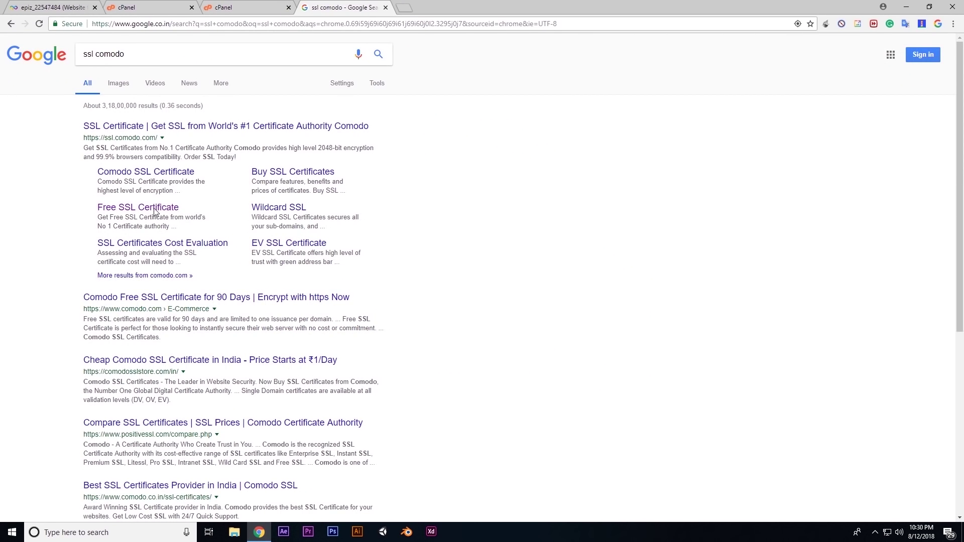
# Open Comodo's Free SSL Certificate result, close the Google tab, and start the free SSL order
pyautogui.middleClick(128, 210)
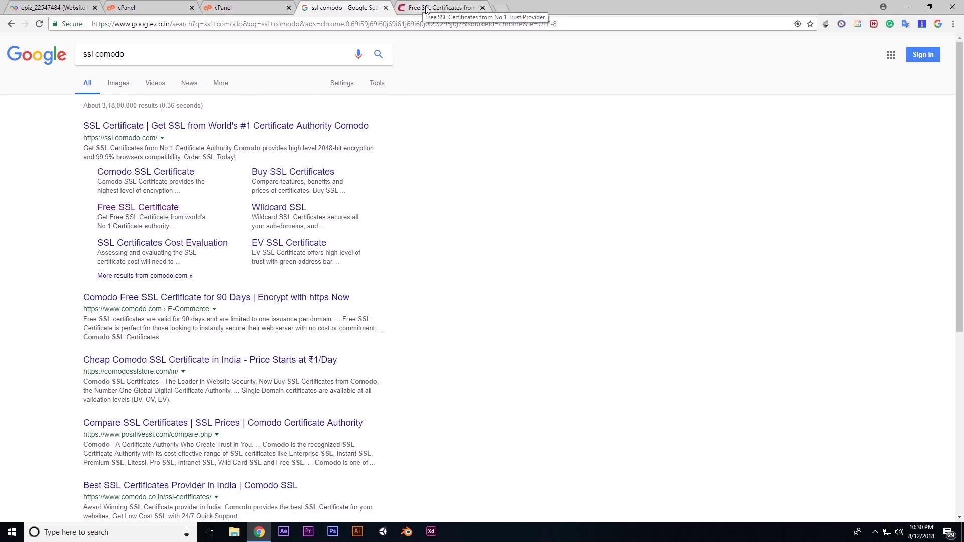
pyautogui.click(428, 7)
pyautogui.middleClick(340, 5)
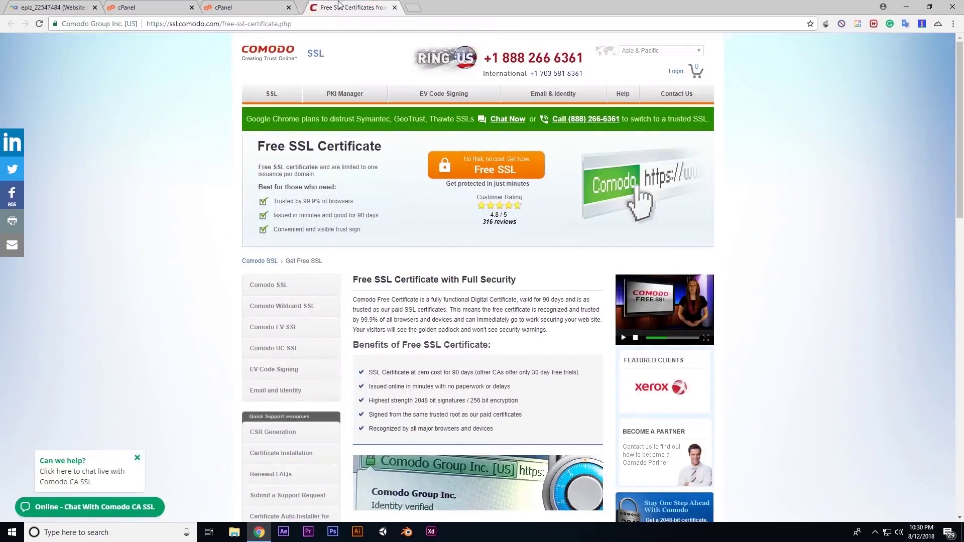
pyautogui.click(486, 172)
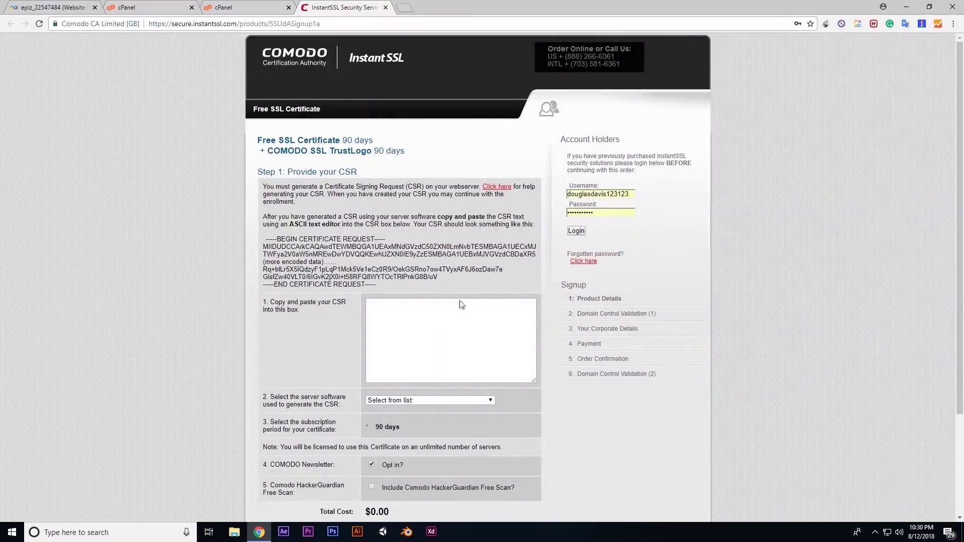
# Paste the CSR, select Apache-SSL (Ben-SSL, not Stronghold), opt out of the newsletter, and continue
pyautogui.click(402, 315)
pyautogui.hotkey('ctrl', 'v')
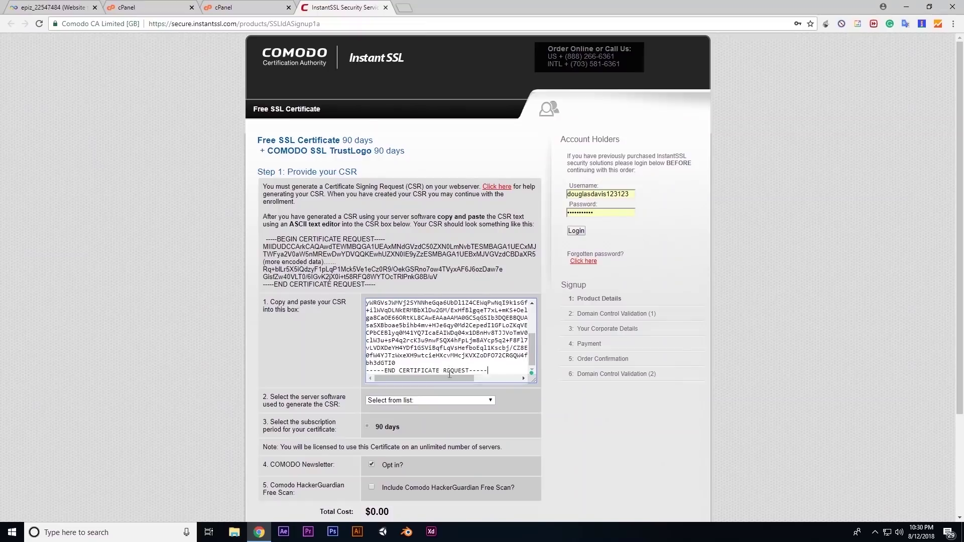
pyautogui.click(395, 402)
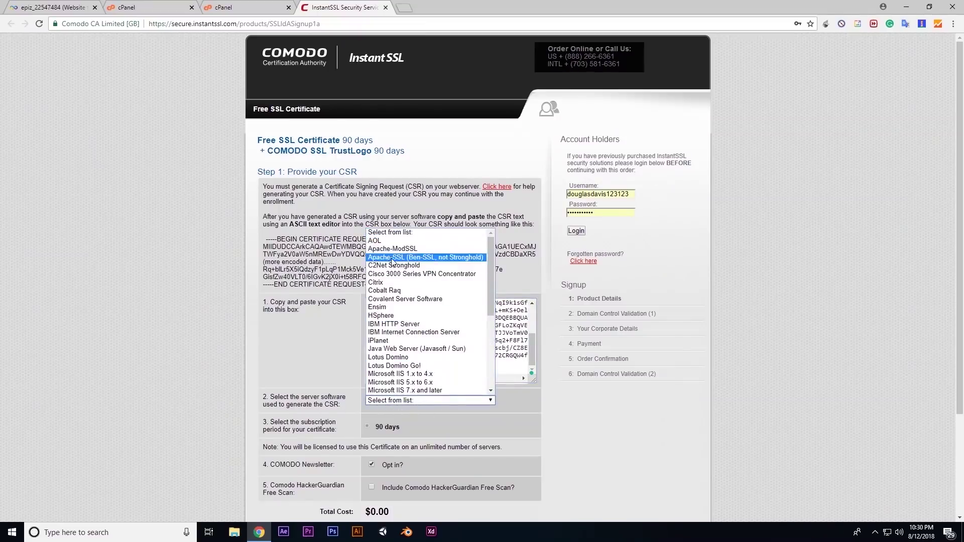
pyautogui.click(414, 260)
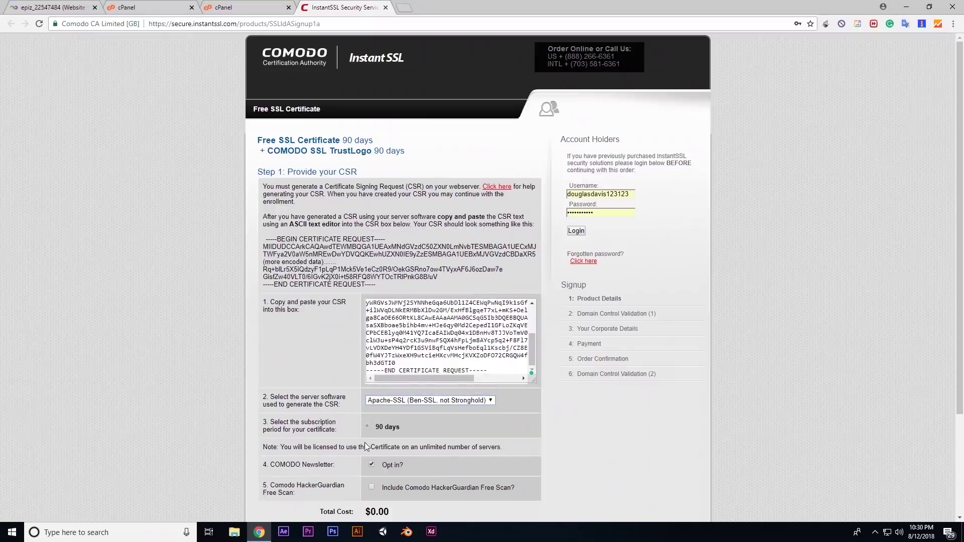
pyautogui.scroll(-2, 366, 447)
pyautogui.click(371, 364)
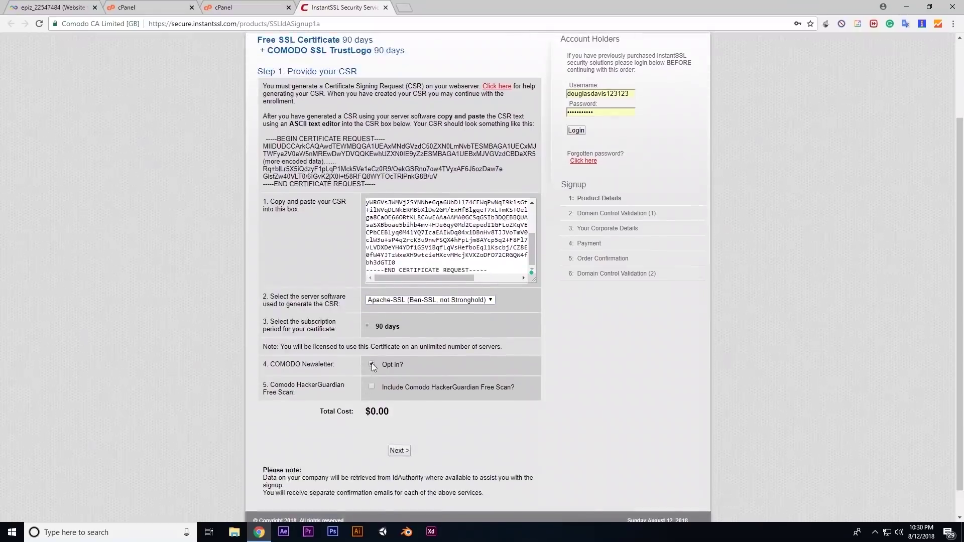
pyautogui.click(399, 452)
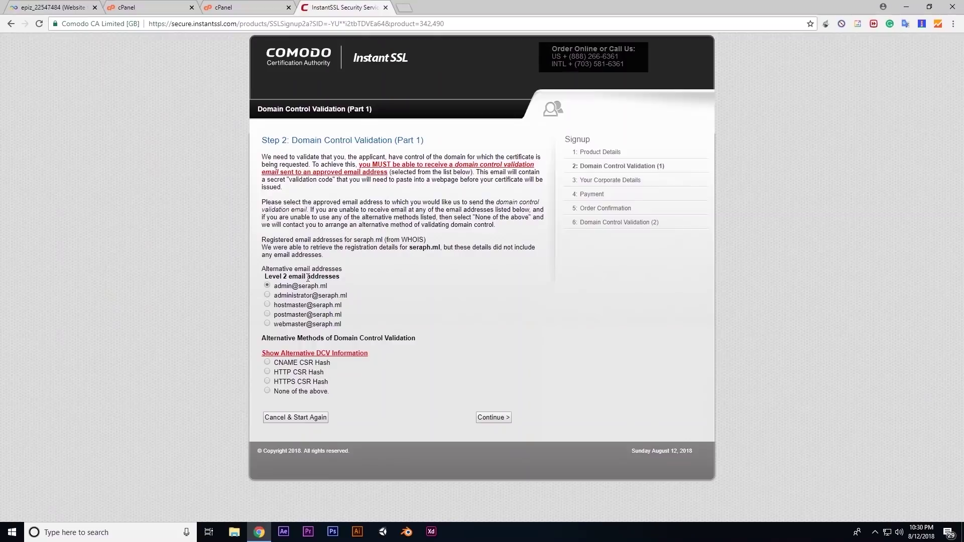
# Copy the first approval address and open the hosting's Email Accounts page in a new tab
pyautogui.moveTo(275, 287); pyautogui.dragTo(330, 285)
pyautogui.click(330, 285)
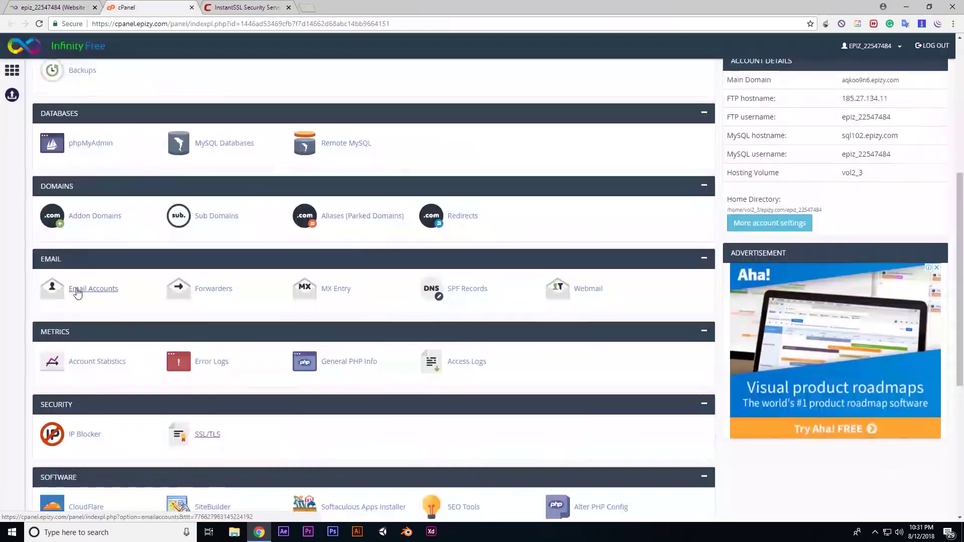
pyautogui.middleClick(76, 294)
pyautogui.click(226, 7)
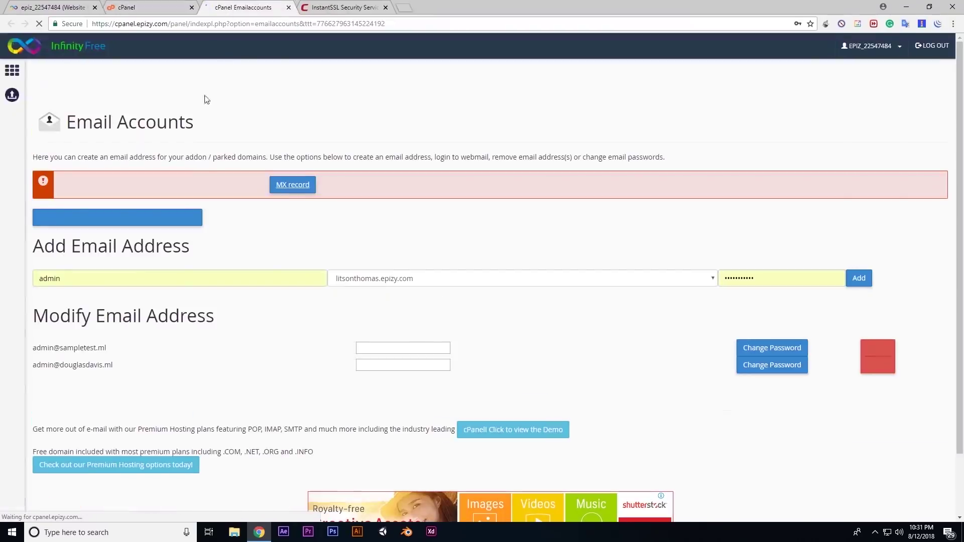
pyautogui.click(192, 279)
# Reselect the admin part of the approval address on the InstantSSL page
pyautogui.click(343, 6)
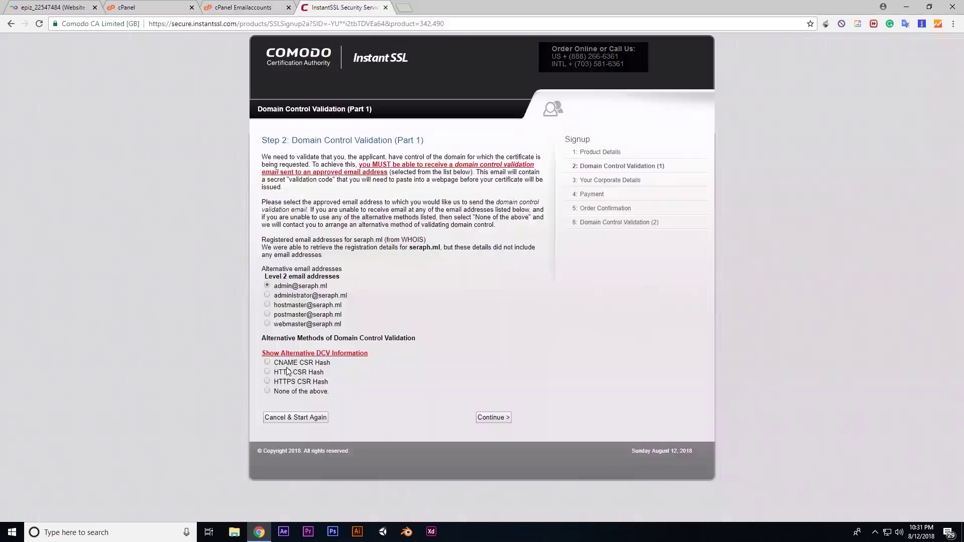
pyautogui.moveTo(273, 286); pyautogui.dragTo(332, 287)
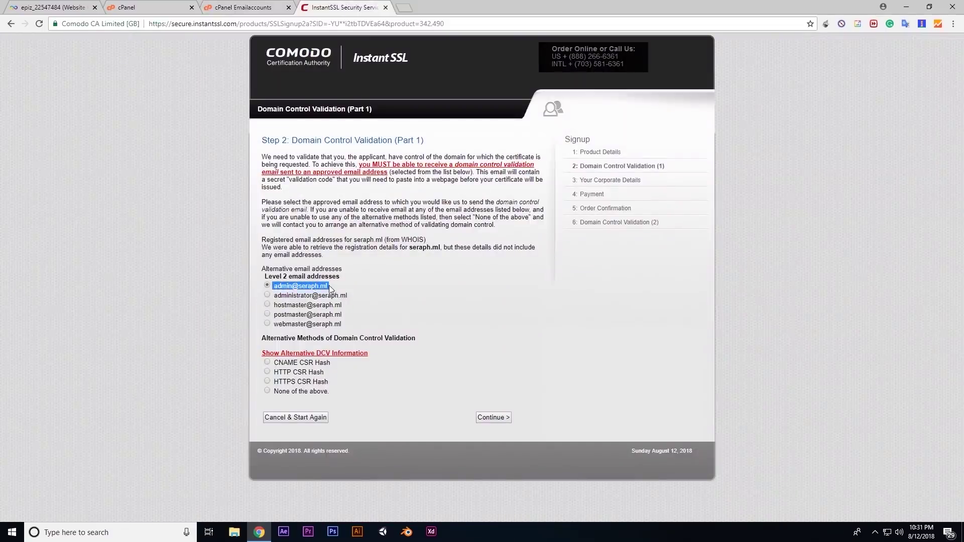
pyautogui.click(297, 286)
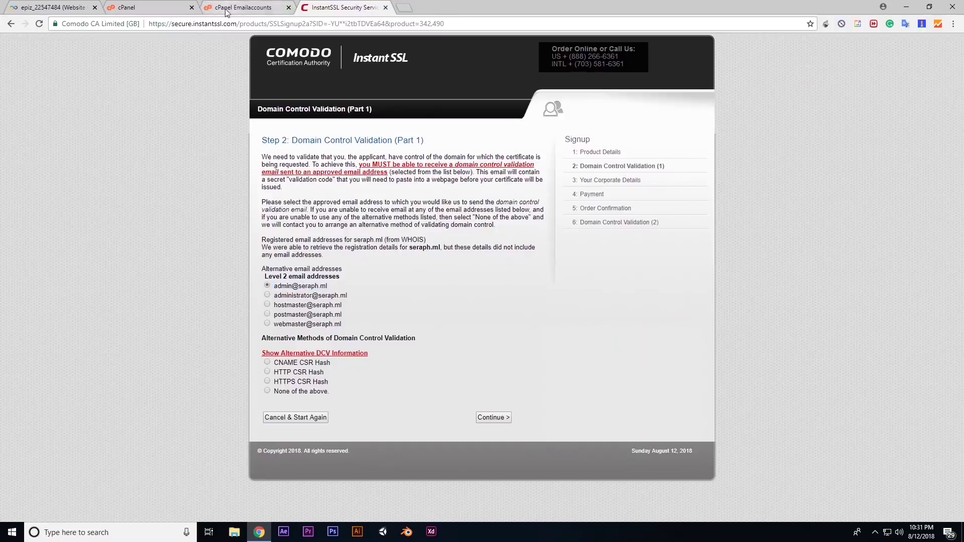
# Create the admin mailbox on seraph.ml with a password and confirm it appears in the list
pyautogui.click(228, 7)
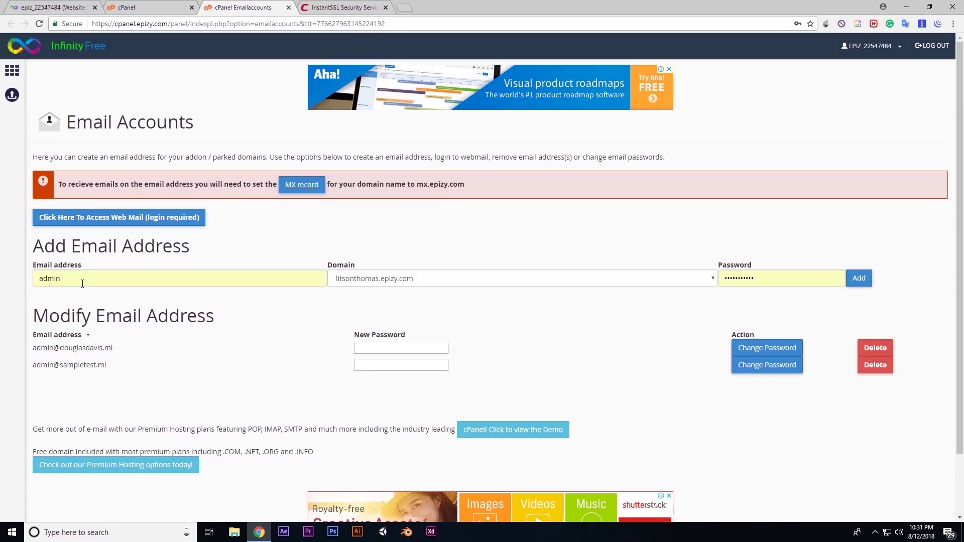
pyautogui.click(357, 285)
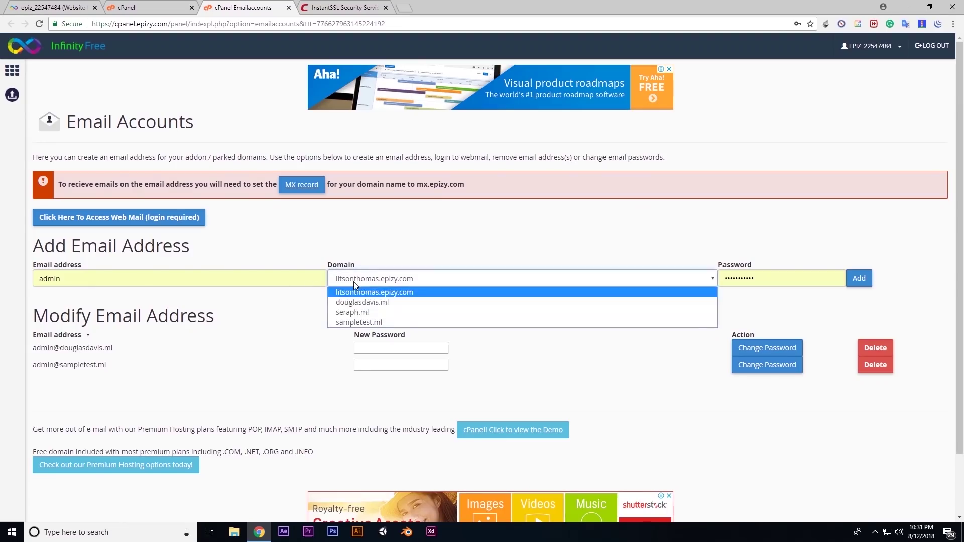
pyautogui.click(357, 311)
pyautogui.press('Tab')
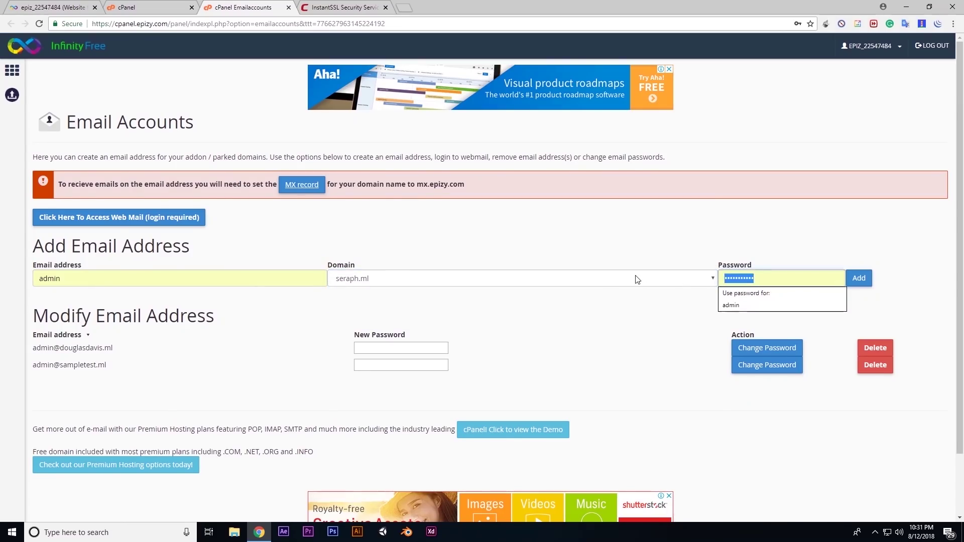
pyautogui.write('a')
pyautogui.press('Return')
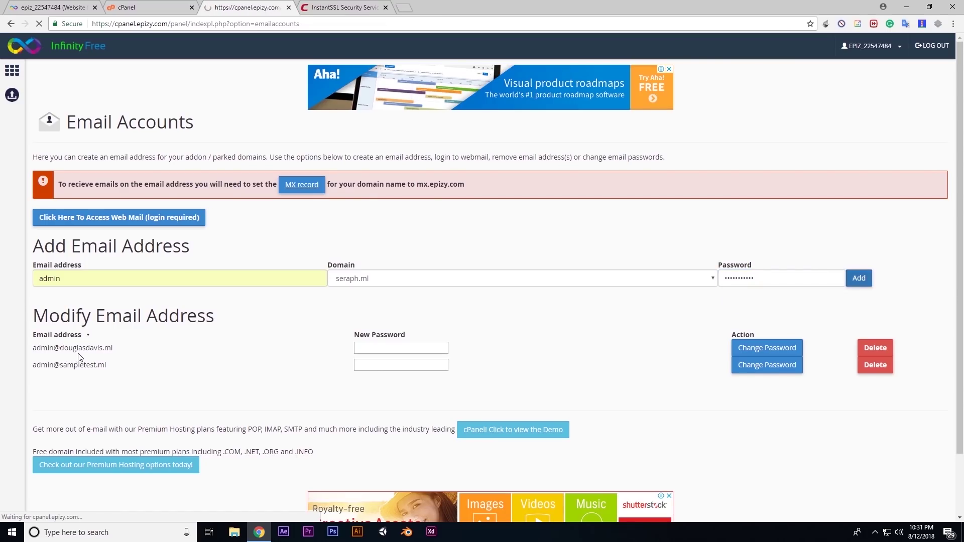
pyautogui.moveTo(32, 383); pyautogui.dragTo(96, 384)
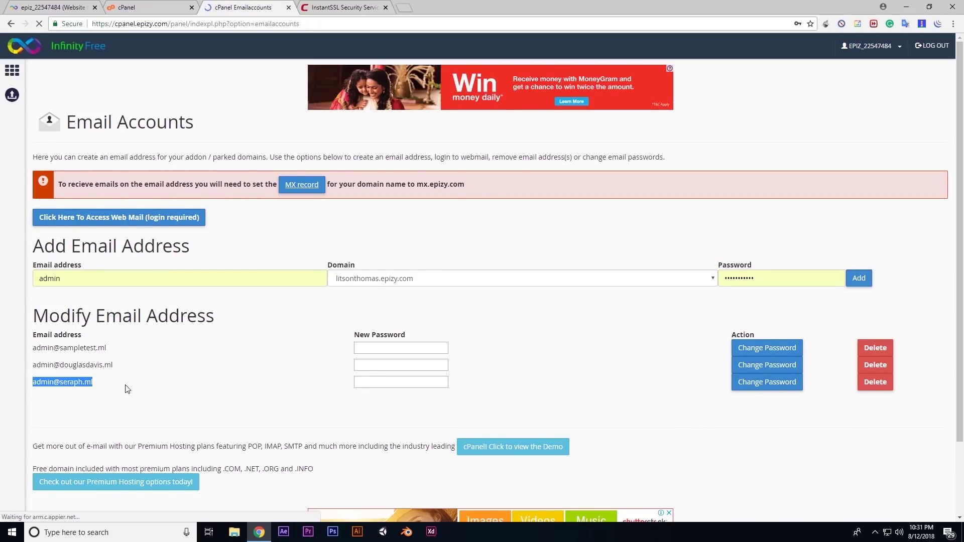
pyautogui.click(122, 383)
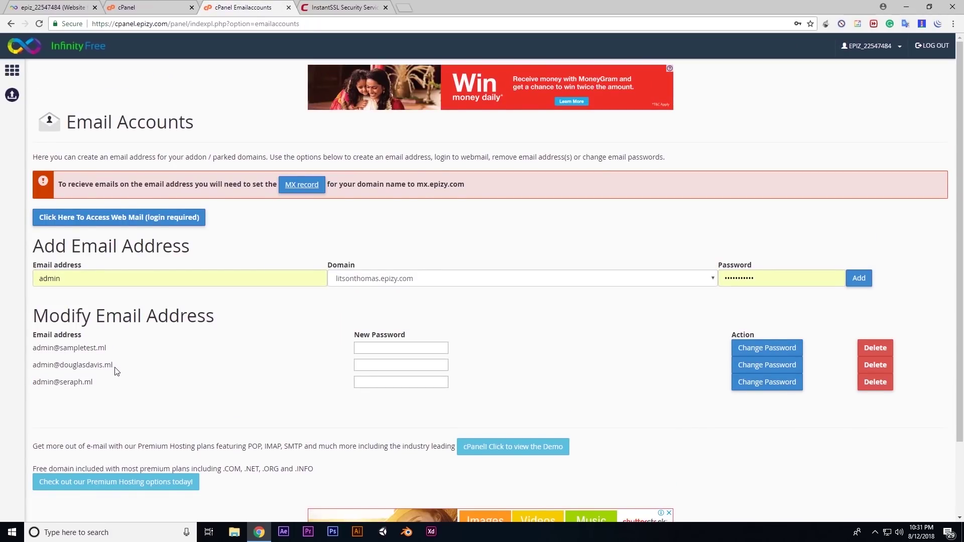
# Log in to Roundcube with the seraph.ml admin address and its password, then return to InstantSSL
pyautogui.click(130, 219)
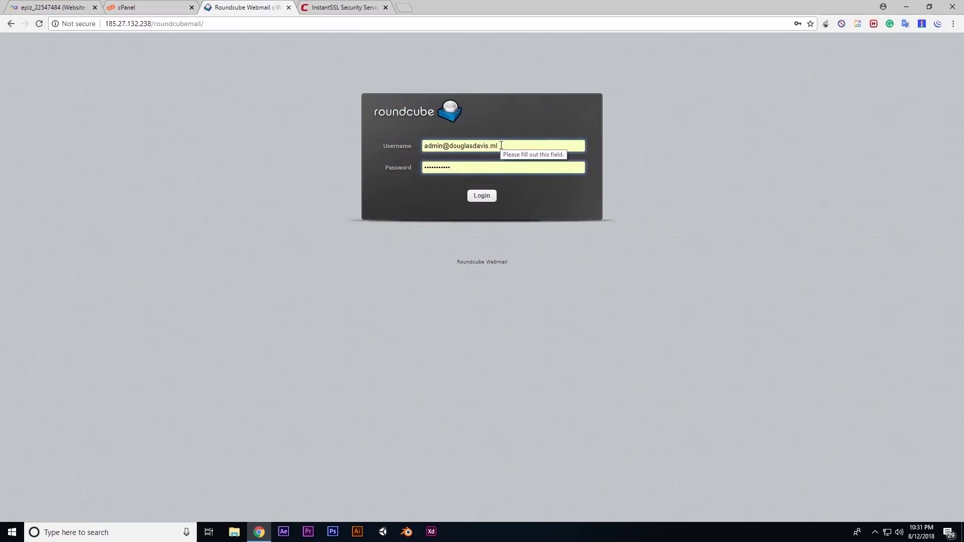
pyautogui.click(382, 145)
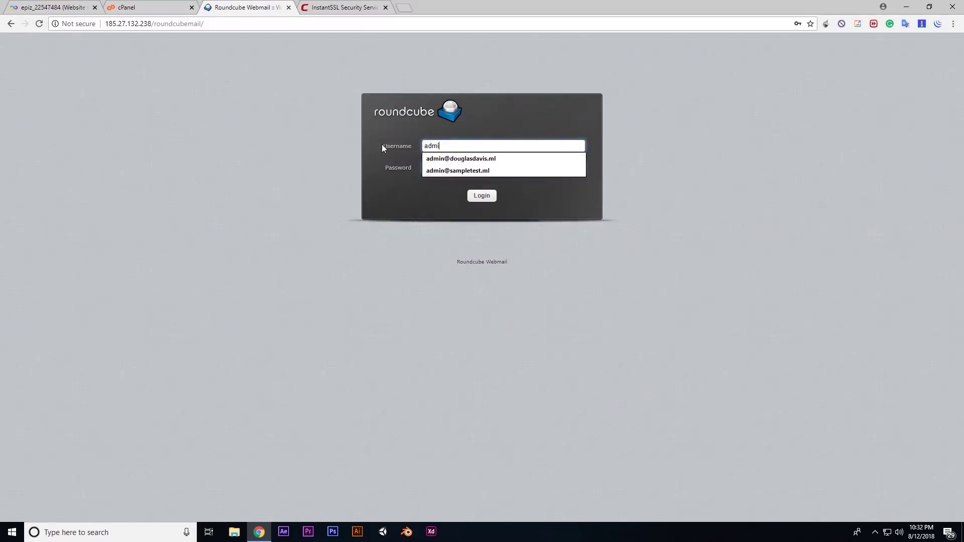
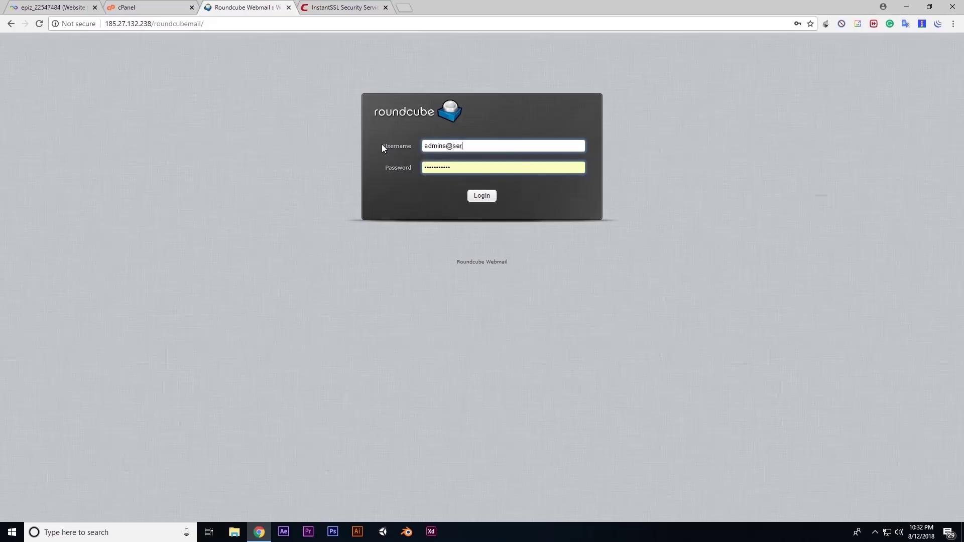
pyautogui.press('Tab')
pyautogui.write('********')
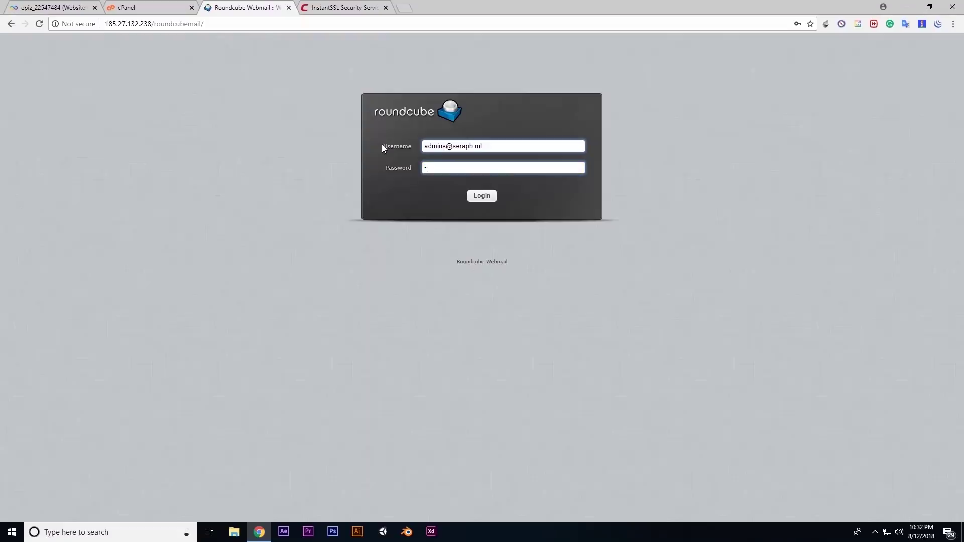
pyautogui.write('***')
pyautogui.click(481, 197)
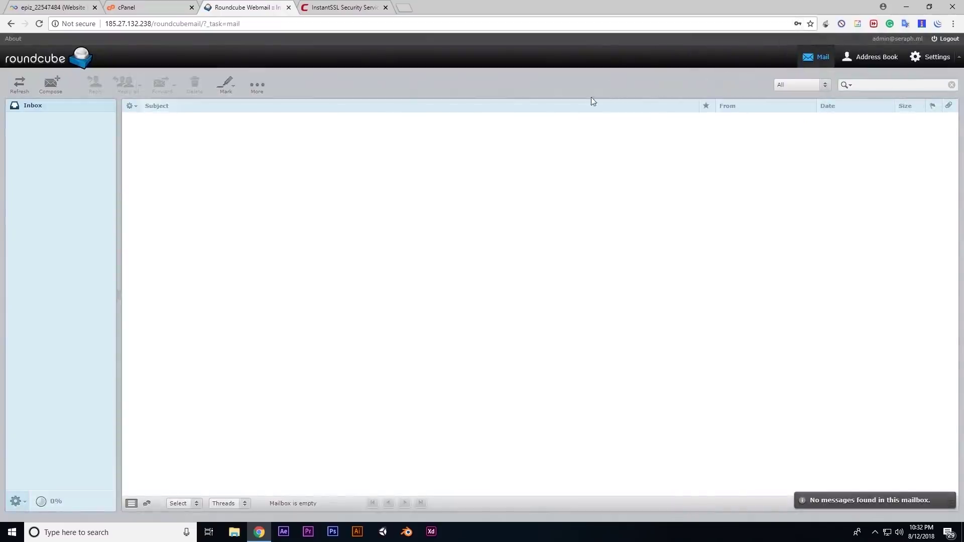
pyautogui.click(365, 6)
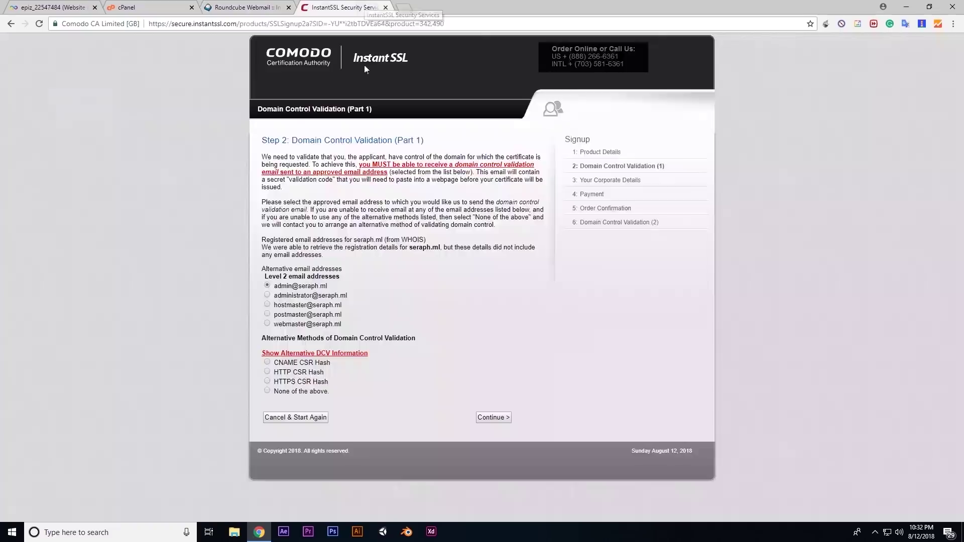
# Continue with the admin validation address and fill PO Box and Address 1–3 with placeholder text
pyautogui.click(501, 418)
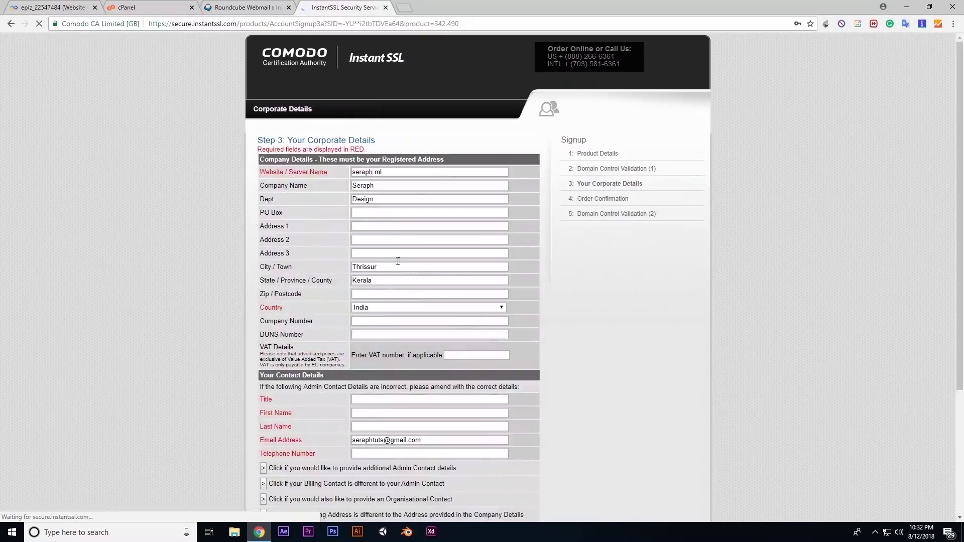
pyautogui.write('asd asdas')
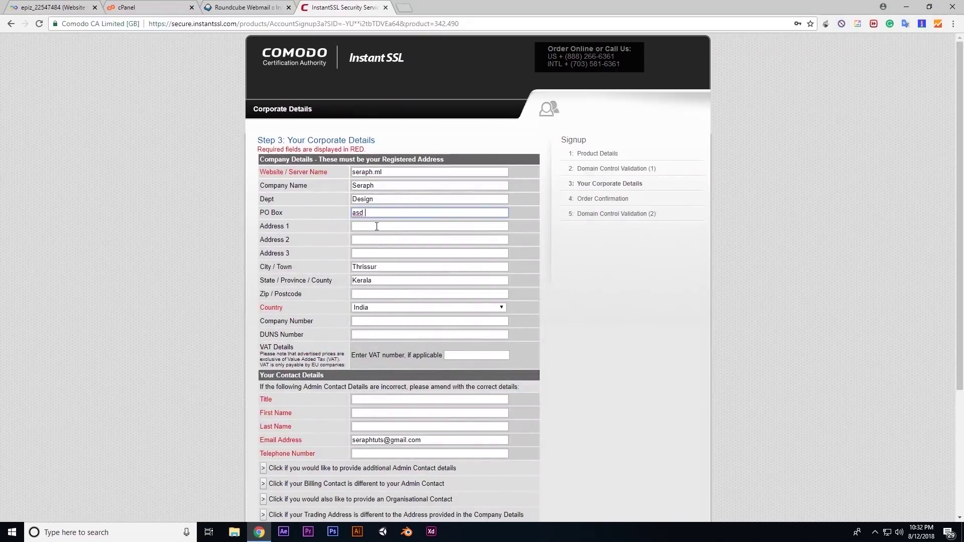
pyautogui.click(377, 226)
pyautogui.write('asjdasd')
pyautogui.press('Tab')
pyautogui.write('asdasd')
pyautogui.press('Tab')
pyautogui.write('asdasd')
pyautogui.press('Tab')
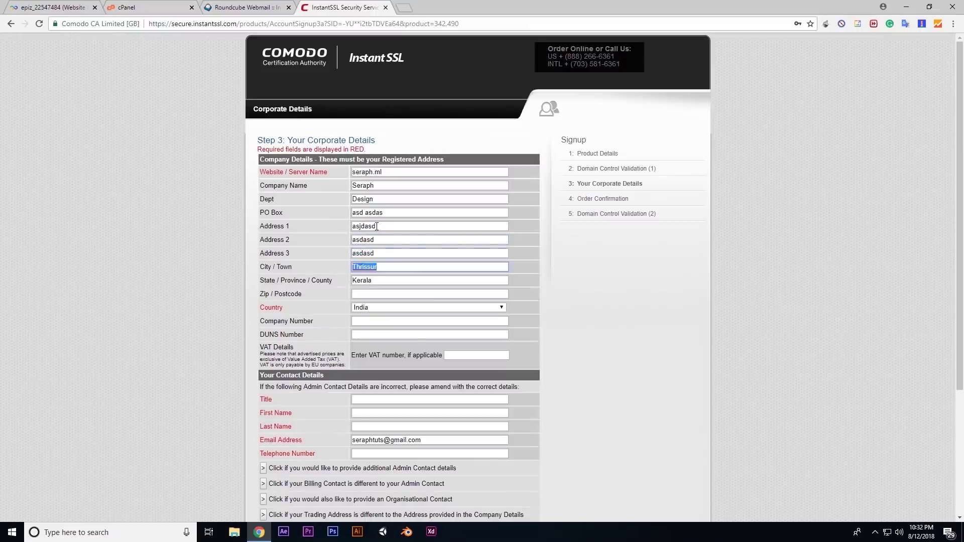
pyautogui.press('Tab')
pyautogui.press('Tab')
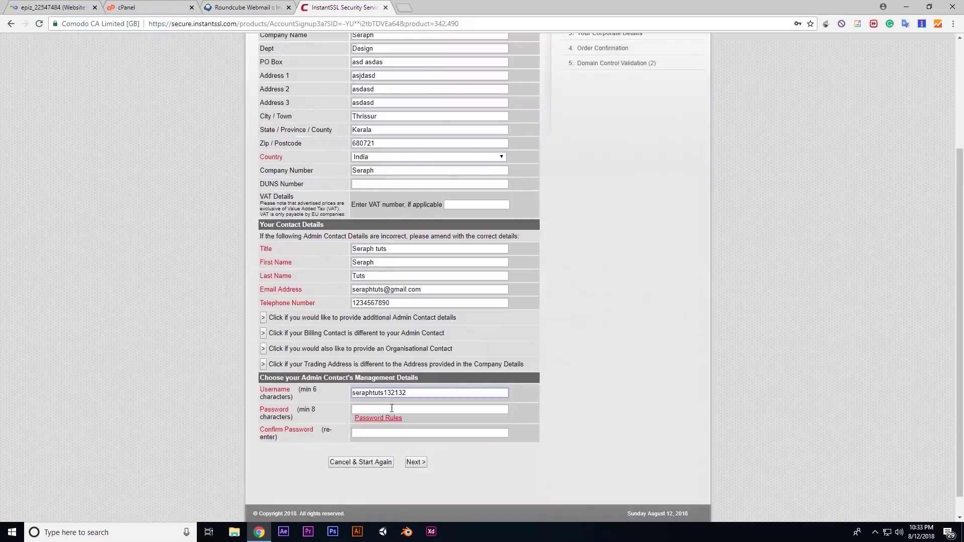
# Enter and confirm the account password, then submit the details
pyautogui.click(392, 409)
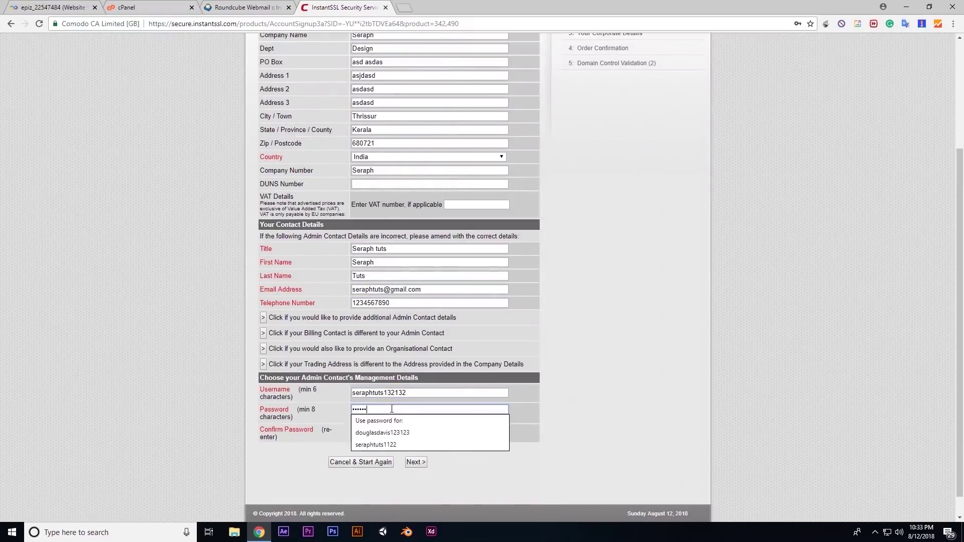
pyautogui.press('Tab')
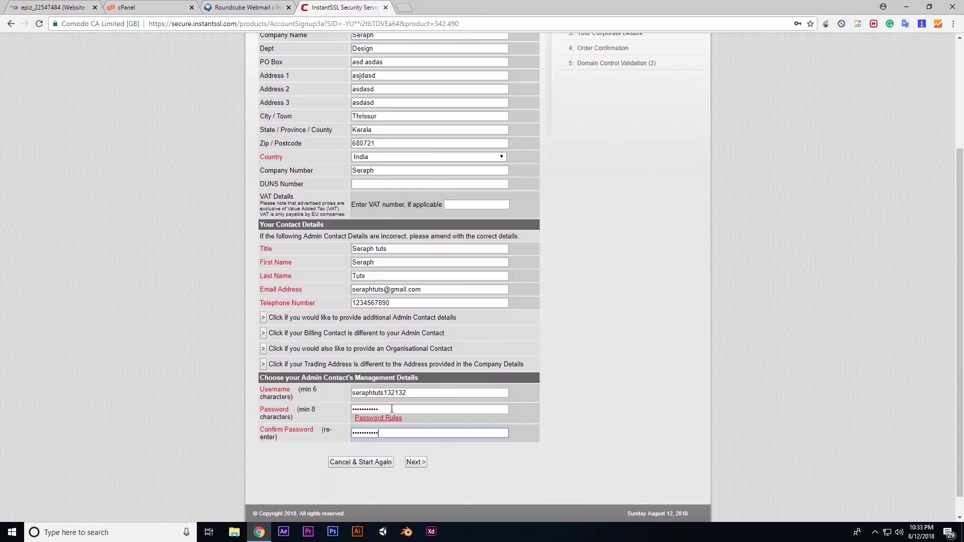
pyautogui.click(412, 465)
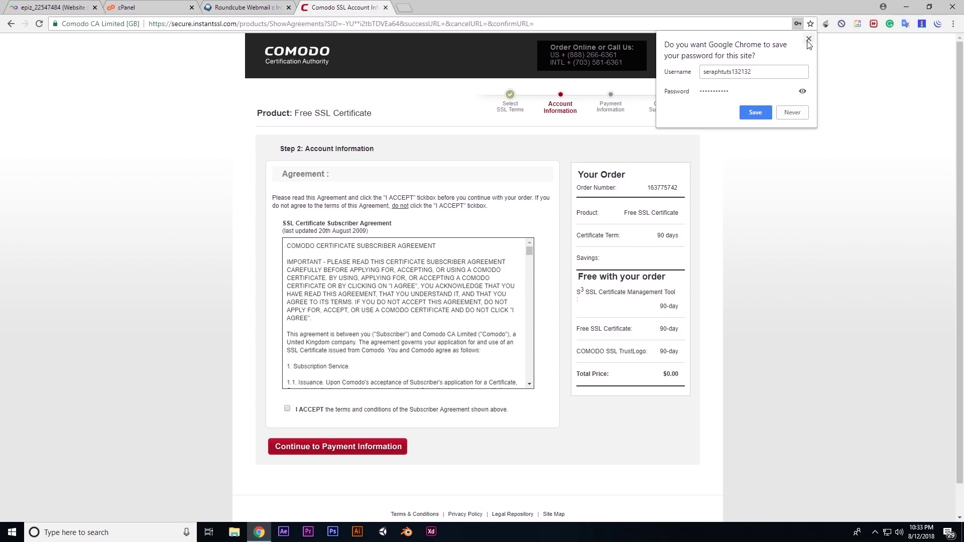
# Accept the subscriber agreement, finish the free order, and open the verification code entry
pyautogui.click(808, 40)
pyautogui.click(288, 410)
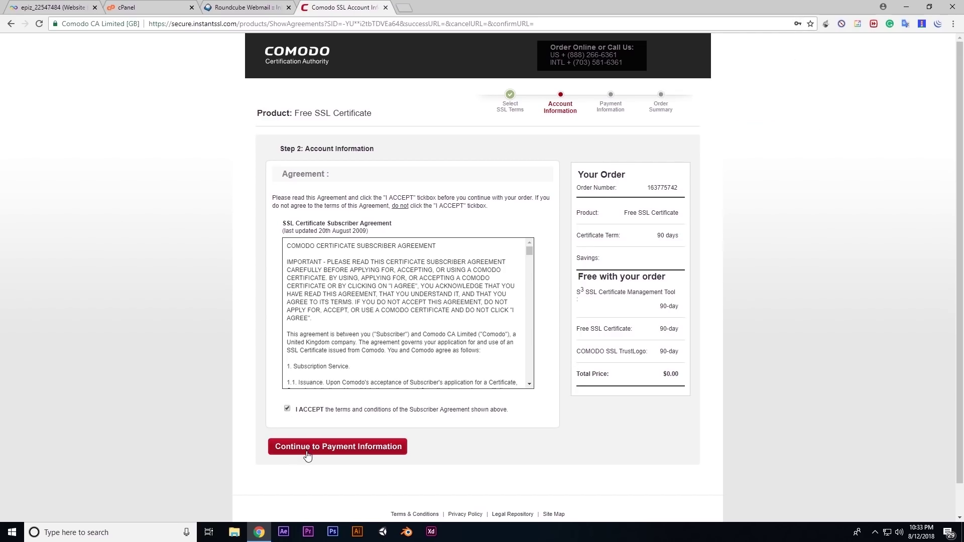
pyautogui.click(312, 449)
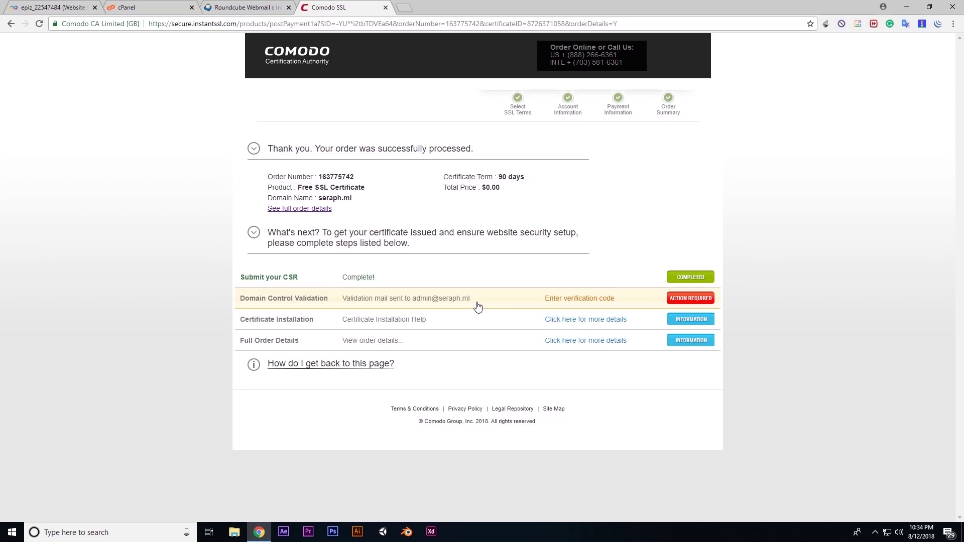
pyautogui.click(586, 299)
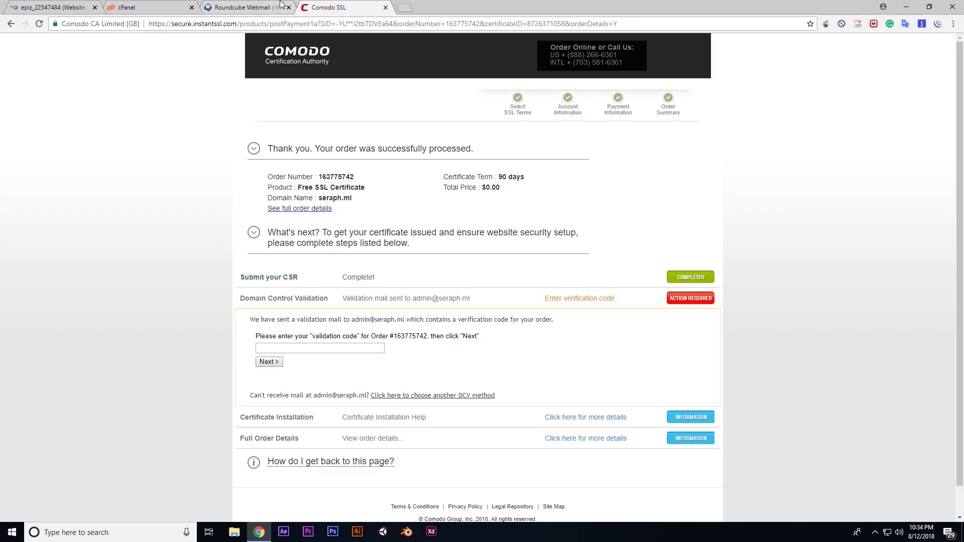
pyautogui.click(266, 5)
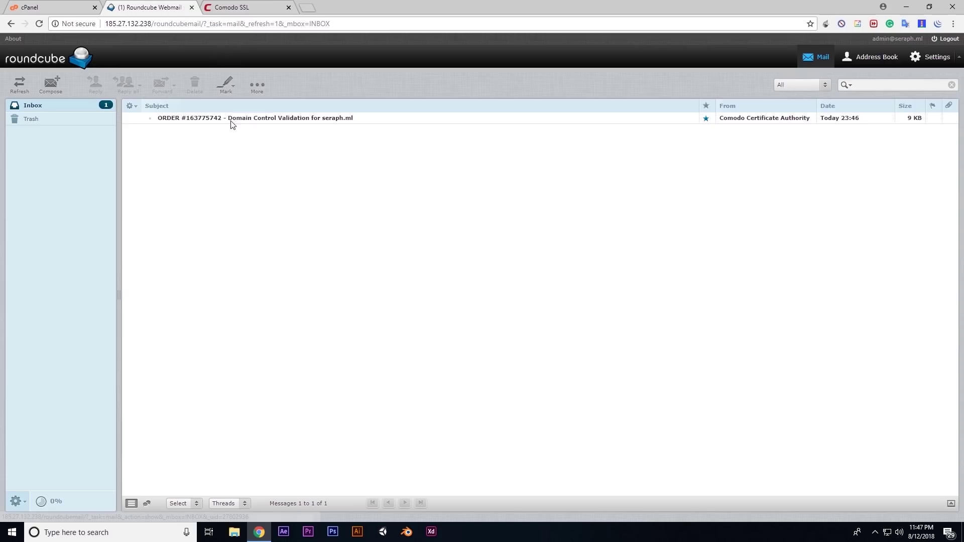
# Open Comodo's seraph.ml domain validation email in Roundcube and copy its validation code
pyautogui.click(204, 120)
pyautogui.doubleClick(254, 121)
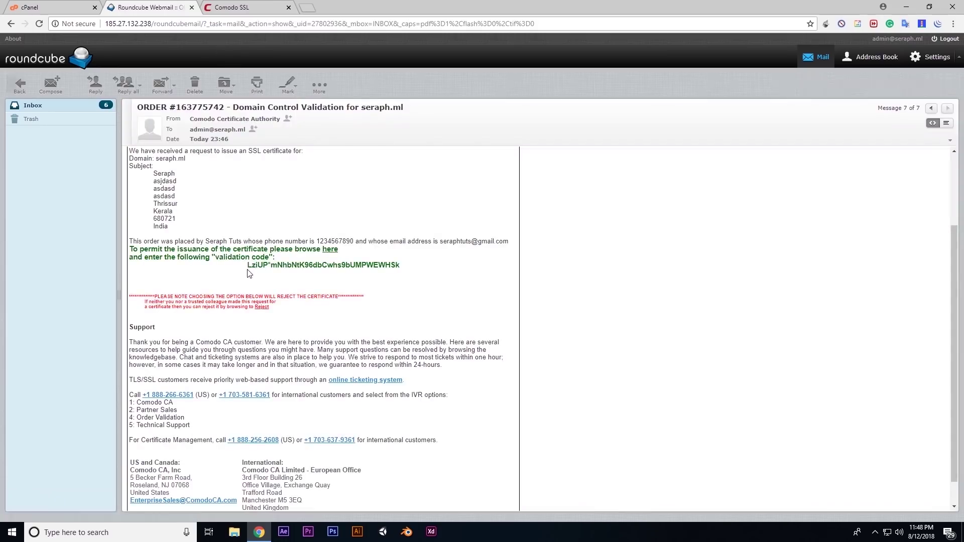
pyautogui.moveTo(248, 267); pyautogui.dragTo(399, 268)
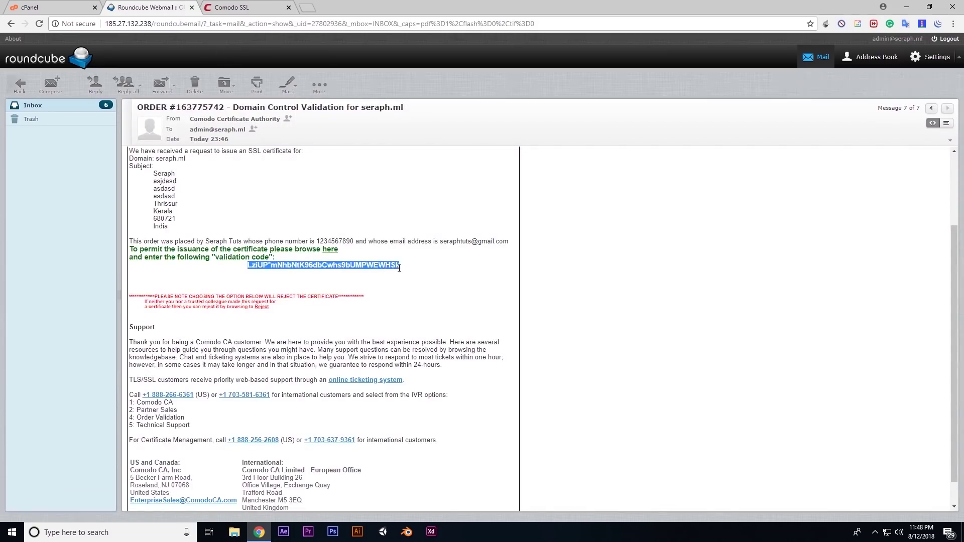
pyautogui.rightClick(389, 265)
pyautogui.click(391, 267)
pyautogui.click(236, 6)
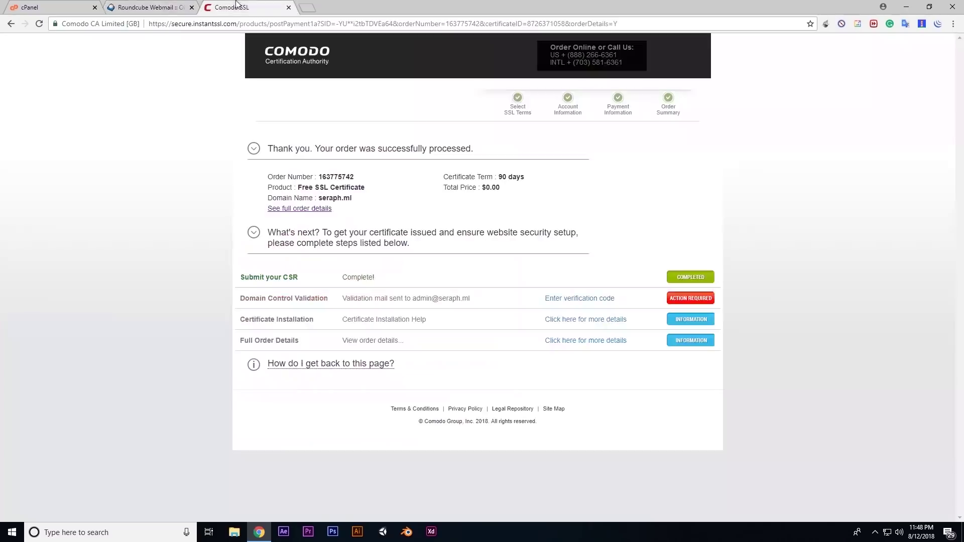
# Paste the emailed code into Comodo's Domain Control Validation step and submit it until Complete
pyautogui.click(382, 301)
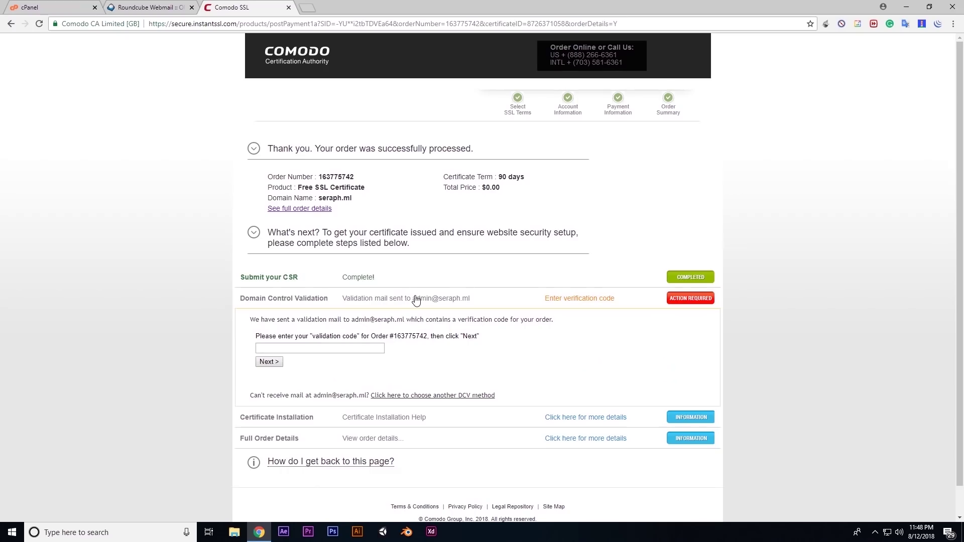
pyautogui.click(291, 346)
pyautogui.rightClick(290, 347)
pyautogui.click(318, 422)
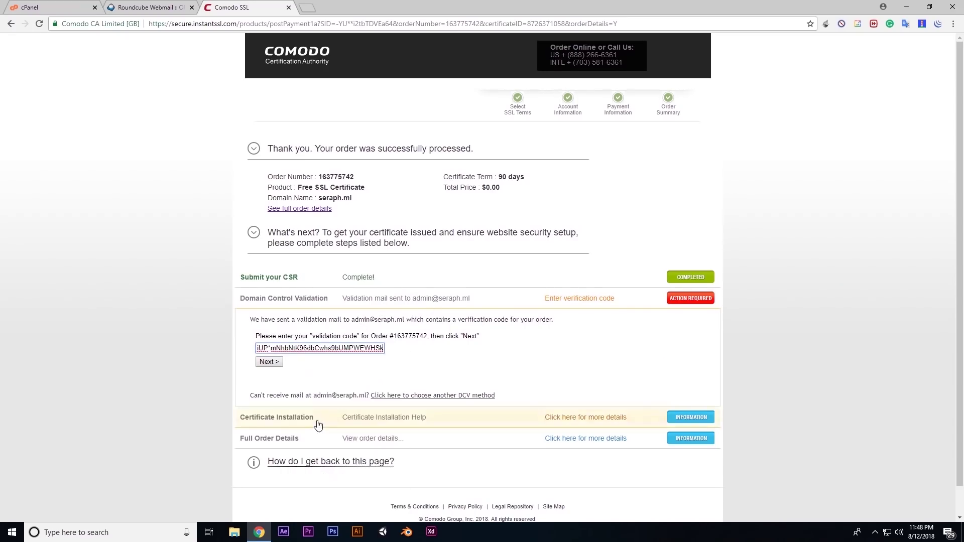
pyautogui.click(275, 362)
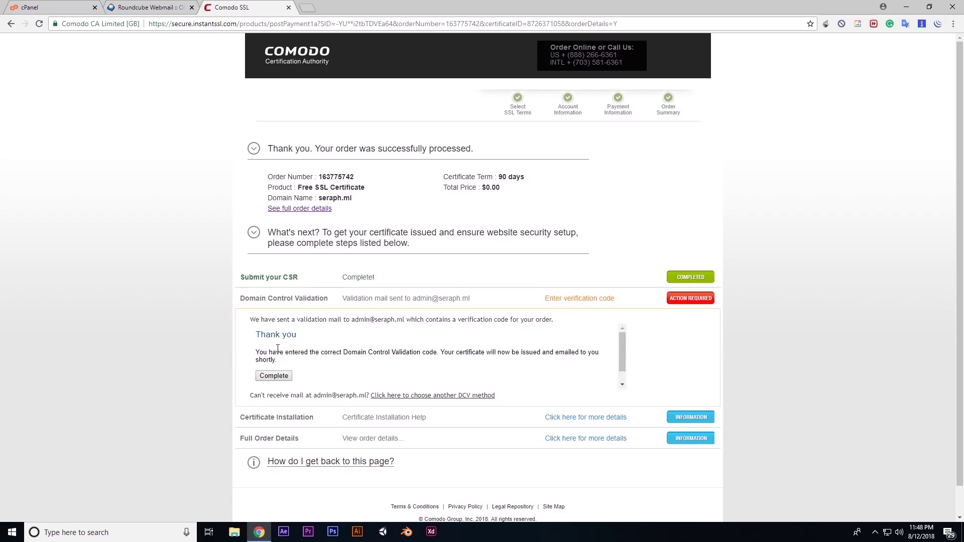
pyautogui.click(282, 377)
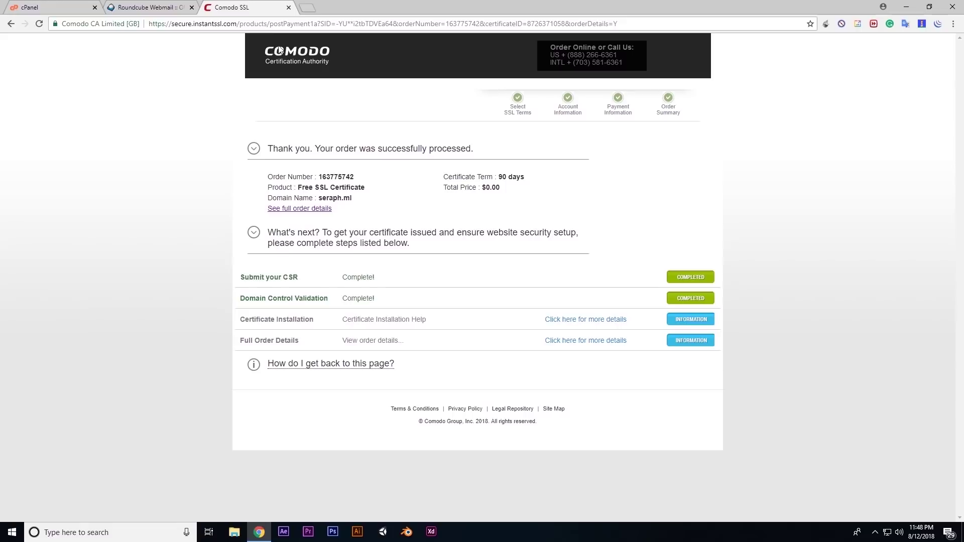
pyautogui.middleClick(249, 12)
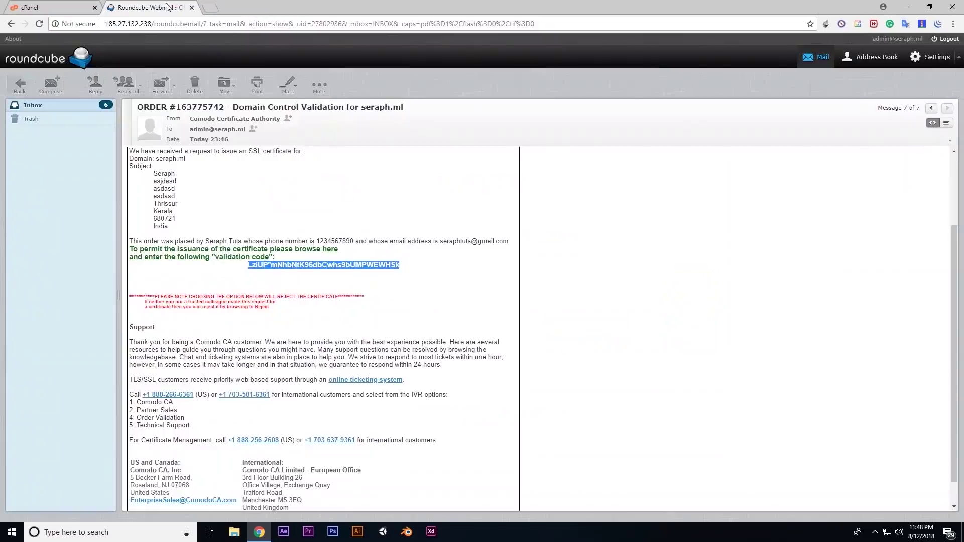
# Log out of Roundcube Webmail and close its tab
pyautogui.click(949, 40)
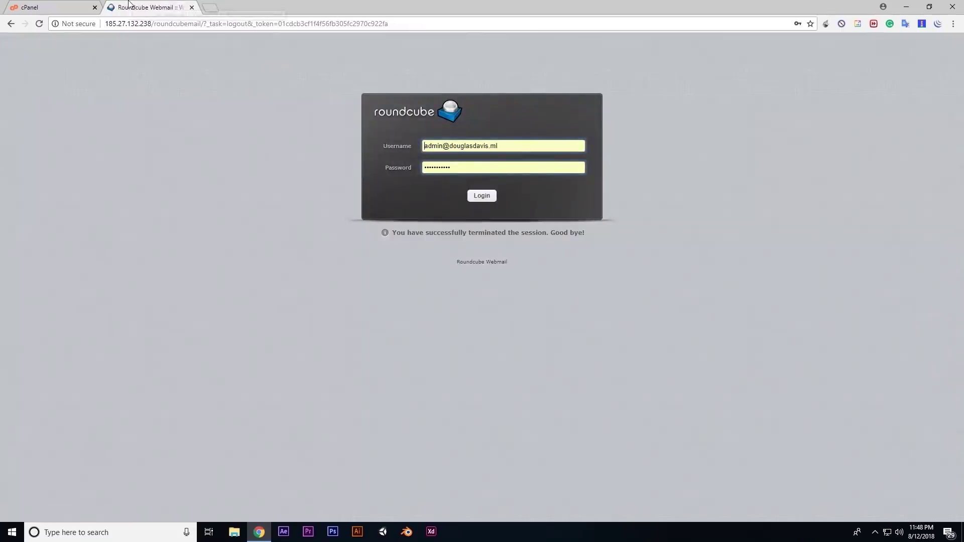
pyautogui.middleClick(159, 11)
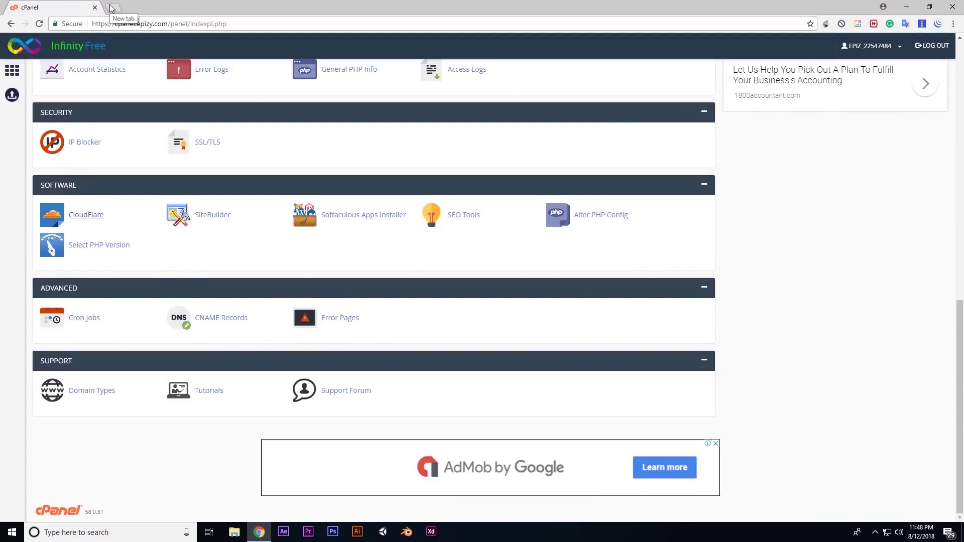
# Copy the BEGIN…END CERTIFICATE block from Comodo's certificate email in Gmail
pyautogui.click(111, 9)
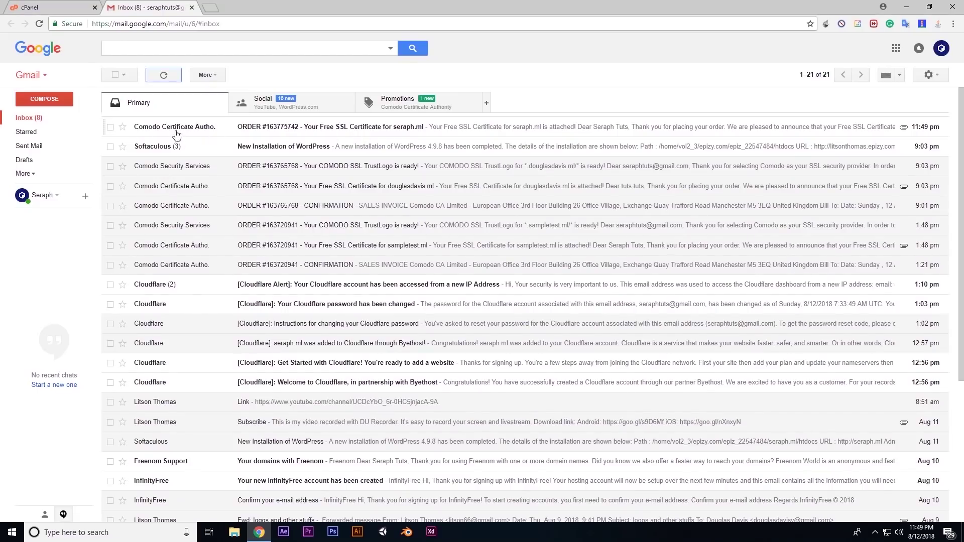
pyautogui.click(276, 132)
pyautogui.scroll(-10, 276, 132)
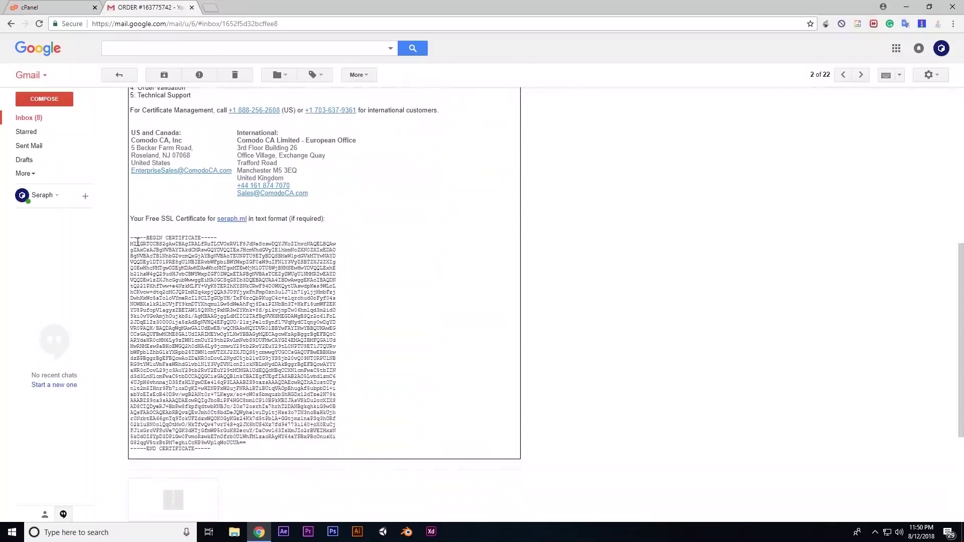
pyautogui.moveTo(131, 240); pyautogui.dragTo(211, 450)
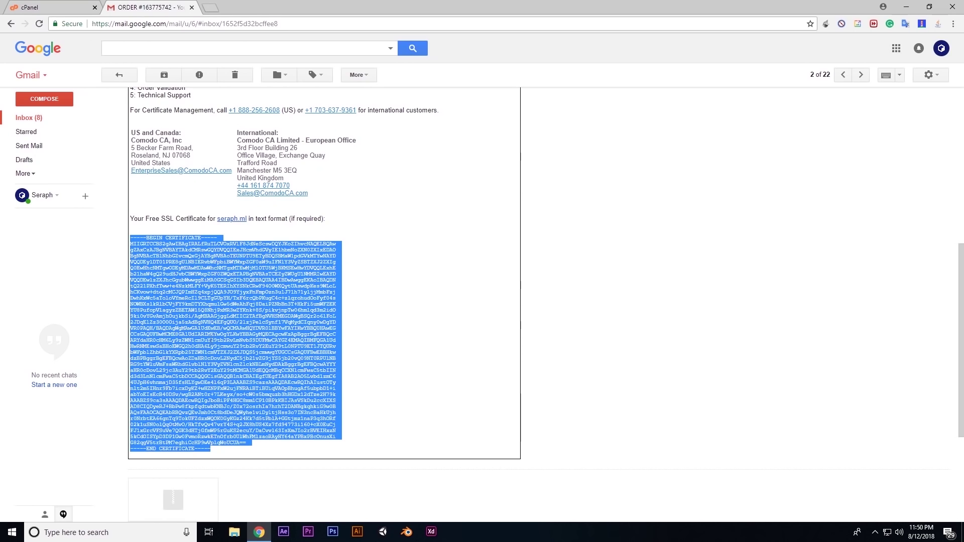
pyautogui.rightClick(208, 312)
pyautogui.click(224, 319)
pyautogui.click(60, 6)
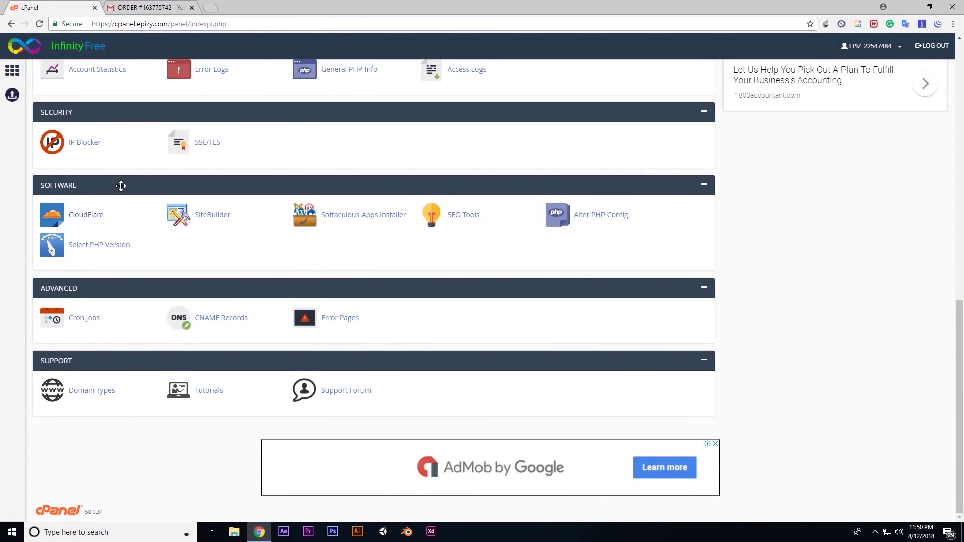
# Open the SSL/TLS configuration for seraph.ml in cPanel
pyautogui.scroll(6, 119, 187)
pyautogui.scroll(-3, 167, 209)
pyautogui.scroll(4, 258, 290)
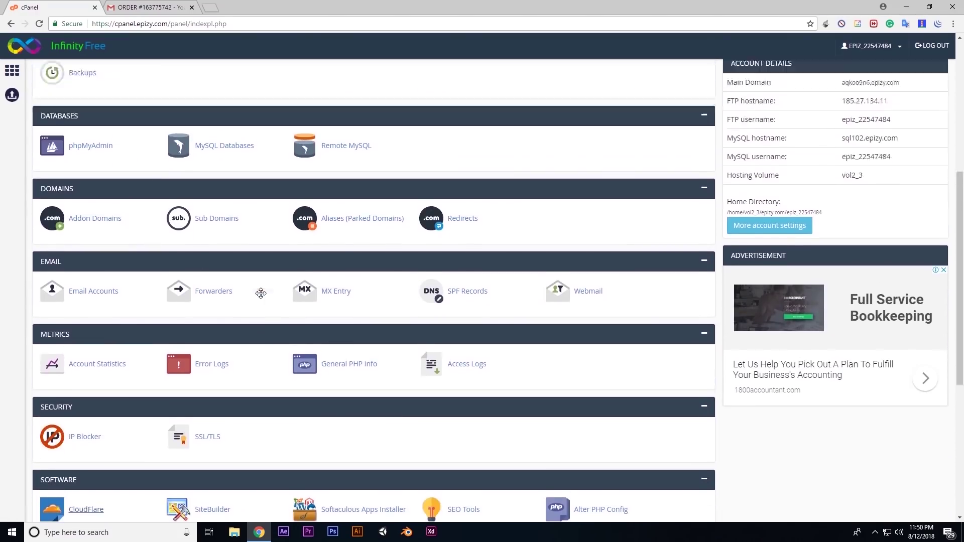
pyautogui.scroll(-4, 215, 358)
pyautogui.click(208, 344)
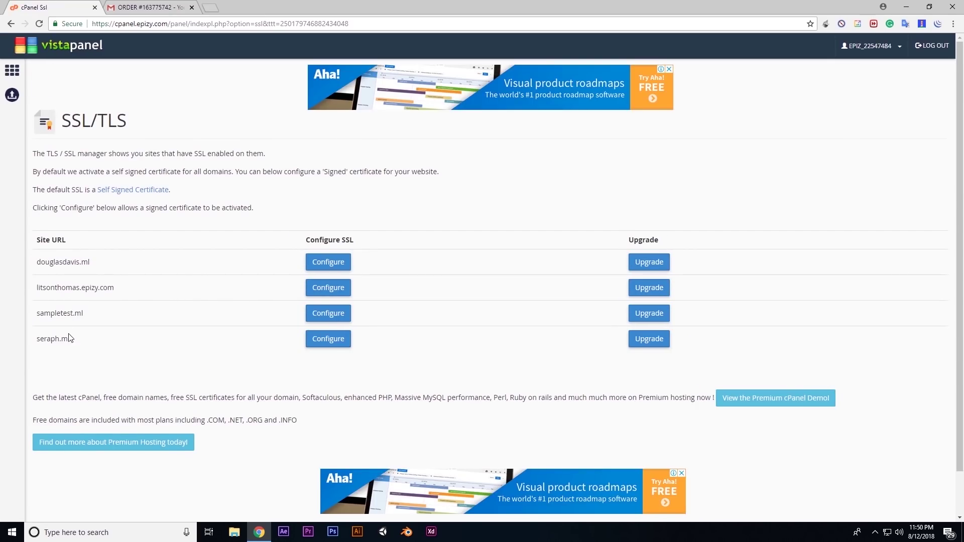
pyautogui.click(329, 341)
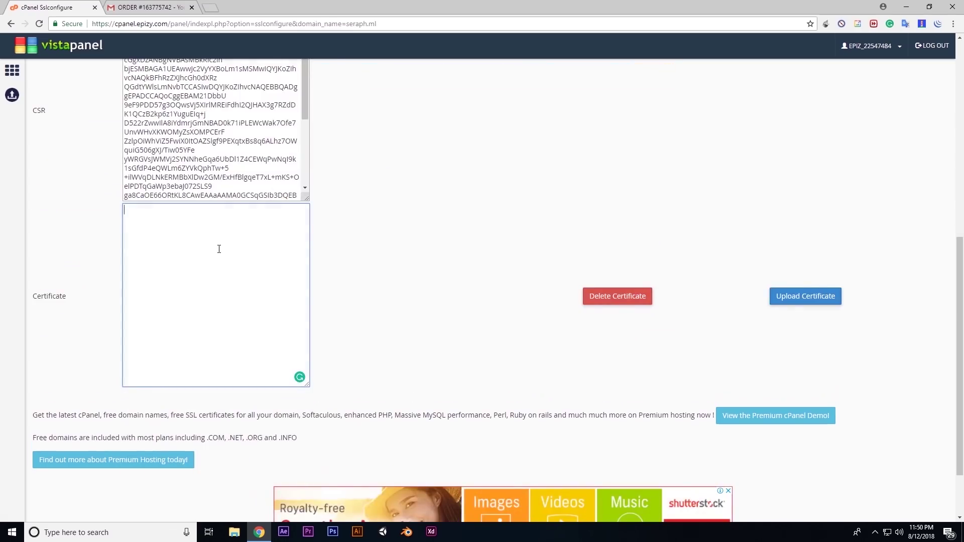
# Paste the Comodo certificate into the Certificate box and upload it
pyautogui.rightClick(215, 246)
pyautogui.click(242, 320)
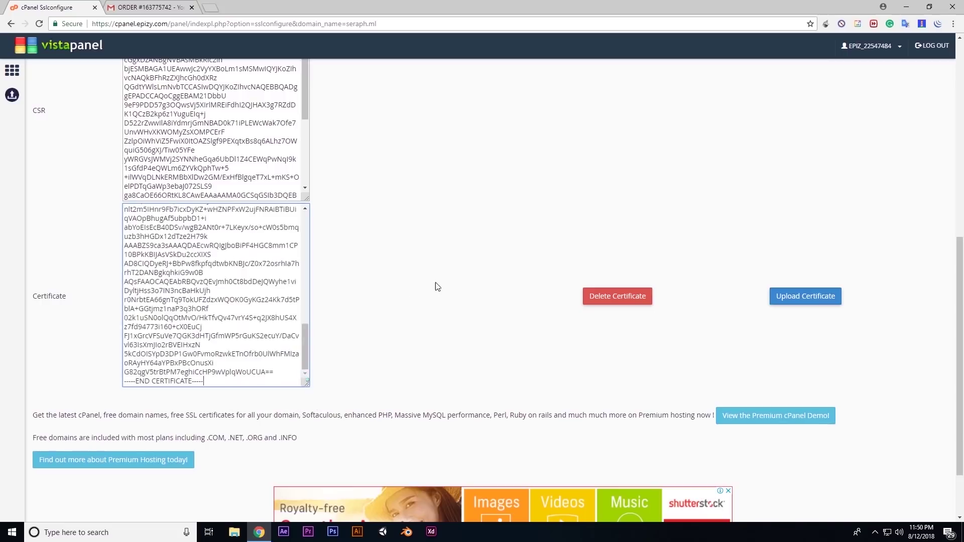
pyautogui.scroll(9, 259, 313)
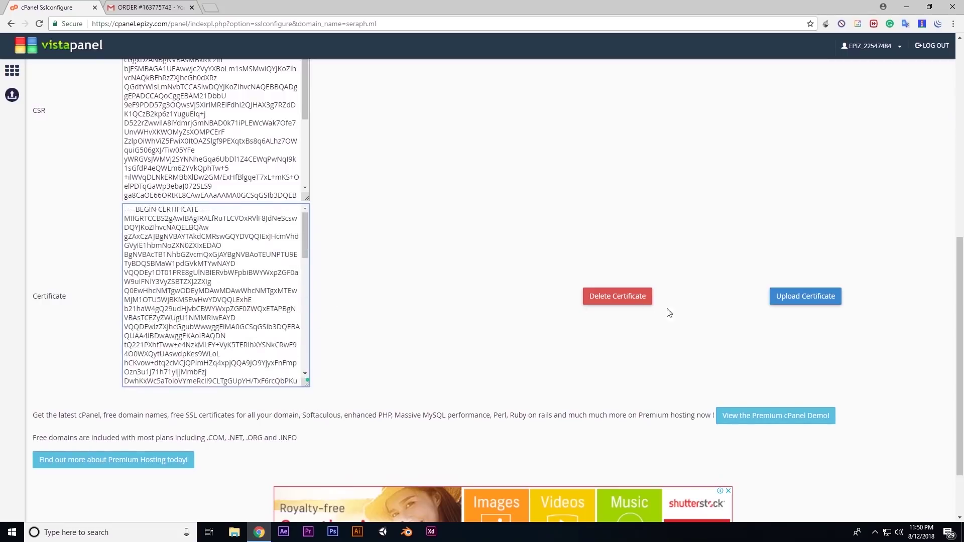
pyautogui.click(798, 298)
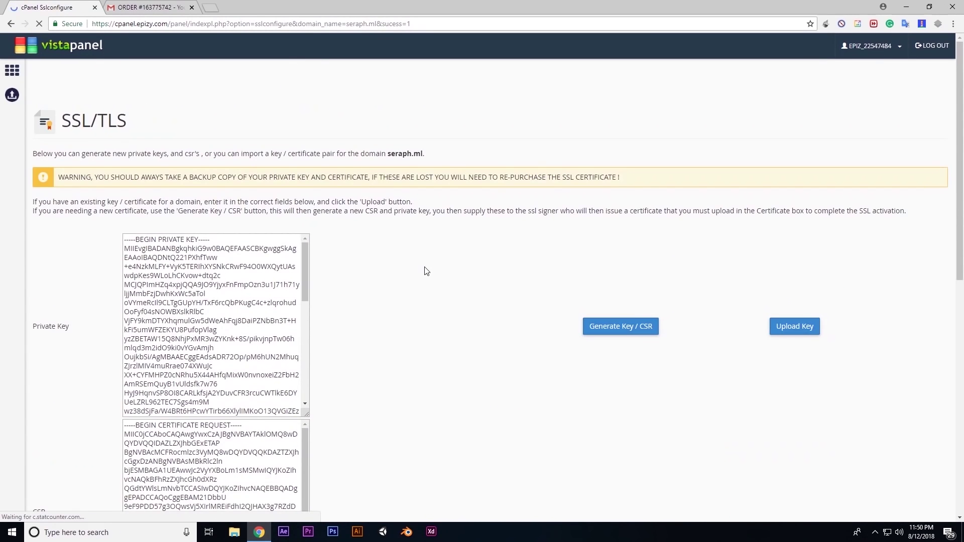
pyautogui.scroll(-9, 426, 271)
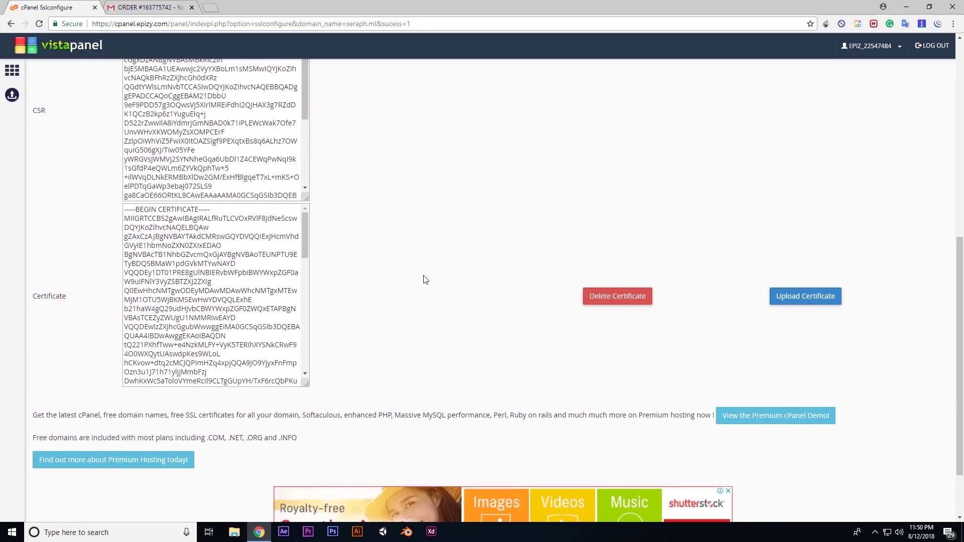
pyautogui.scroll(9, 426, 279)
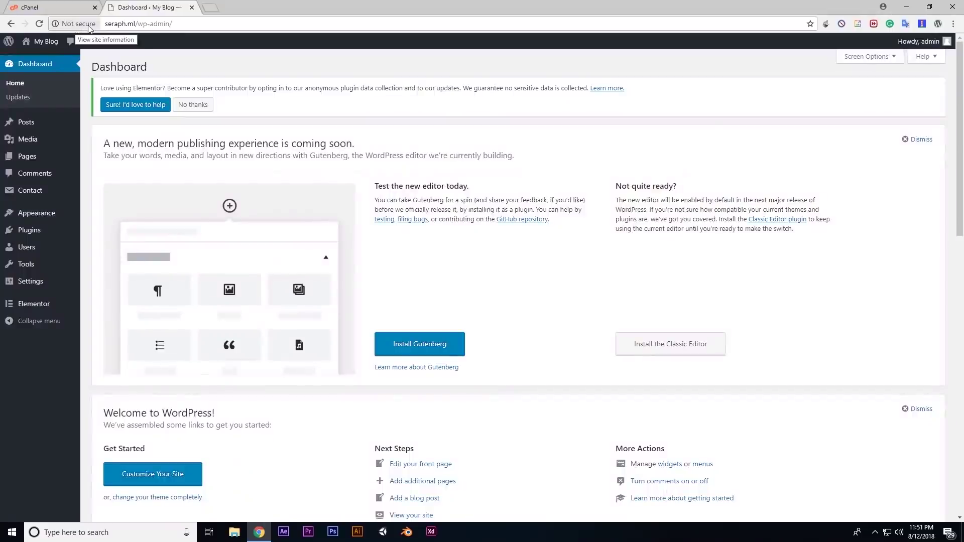
# Search the WordPress Add Plugins page for 'ssl' to find Really Simple SSL
pyautogui.moveTo(35, 274)
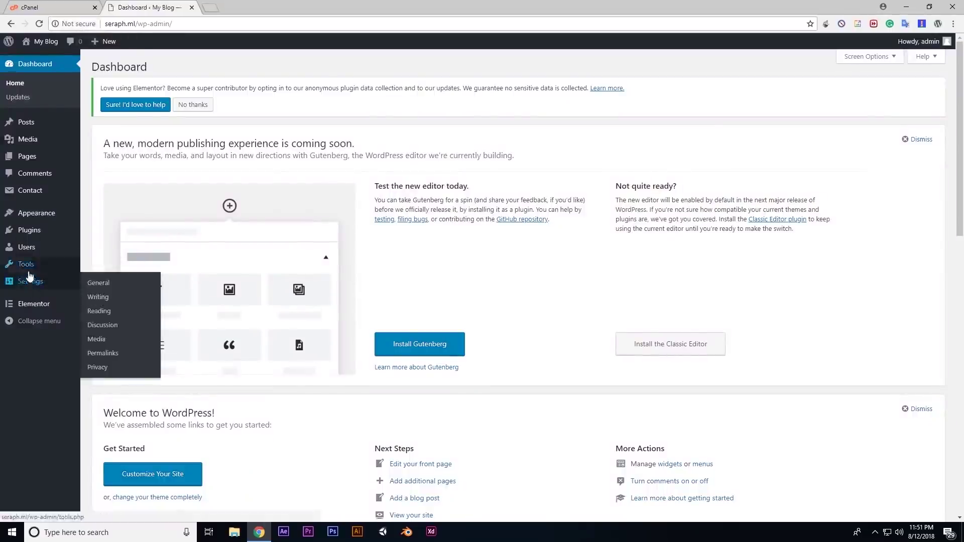
pyautogui.click(39, 233)
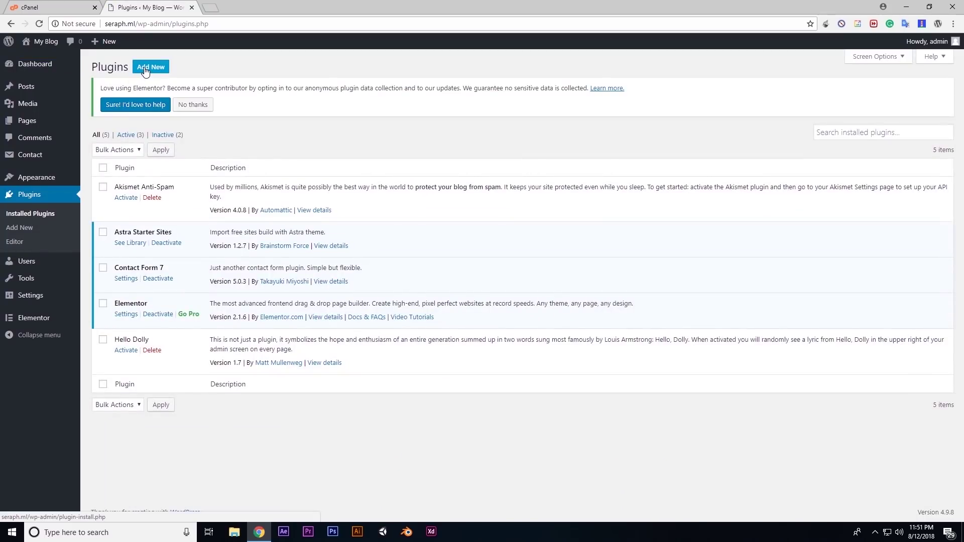
pyautogui.click(145, 70)
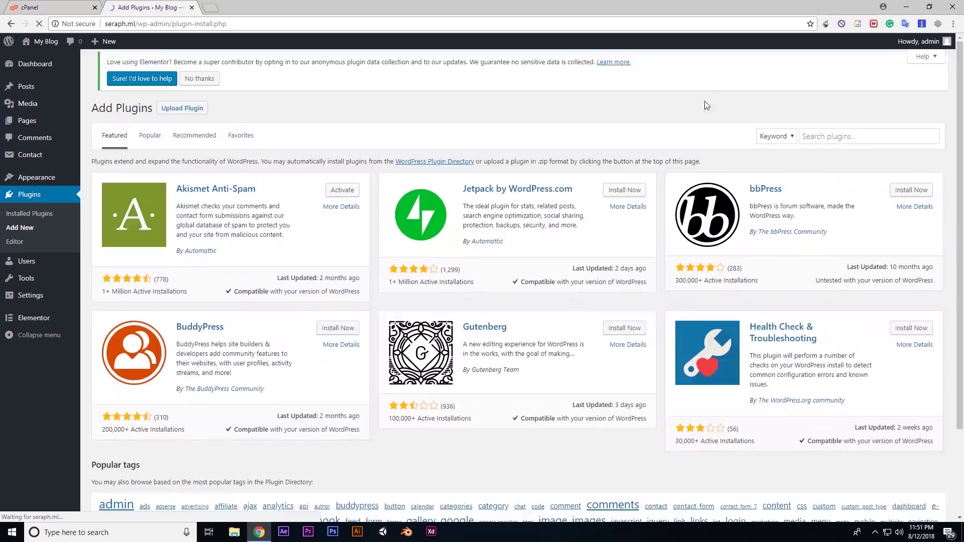
pyautogui.click(854, 141)
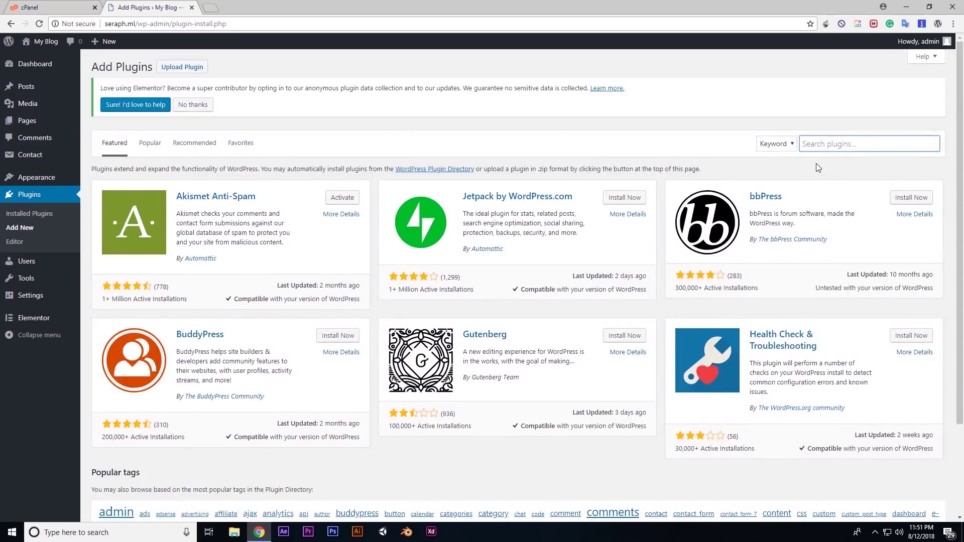
pyautogui.write('ssl')
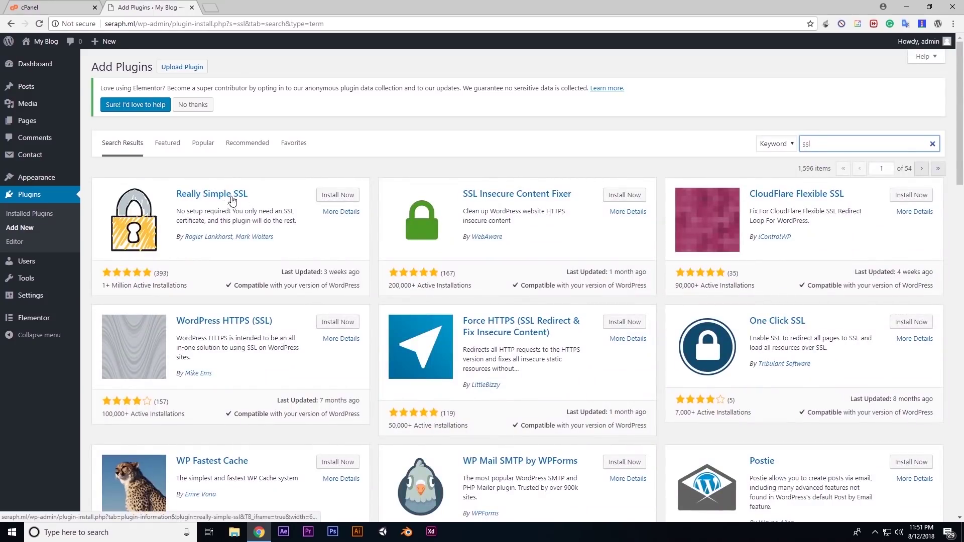
# Install and activate Really Simple SSL, then test reloading the admin over https
pyautogui.click(337, 197)
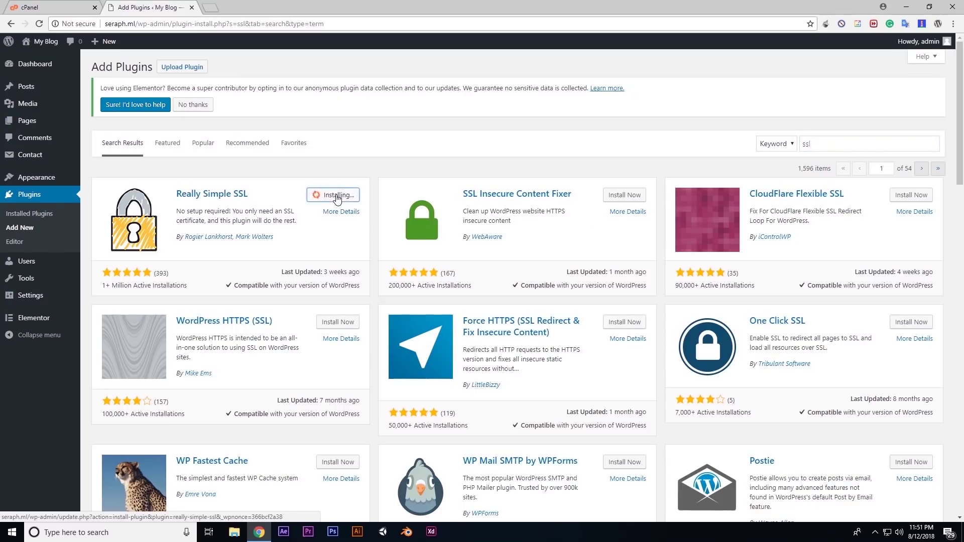
pyautogui.click(337, 198)
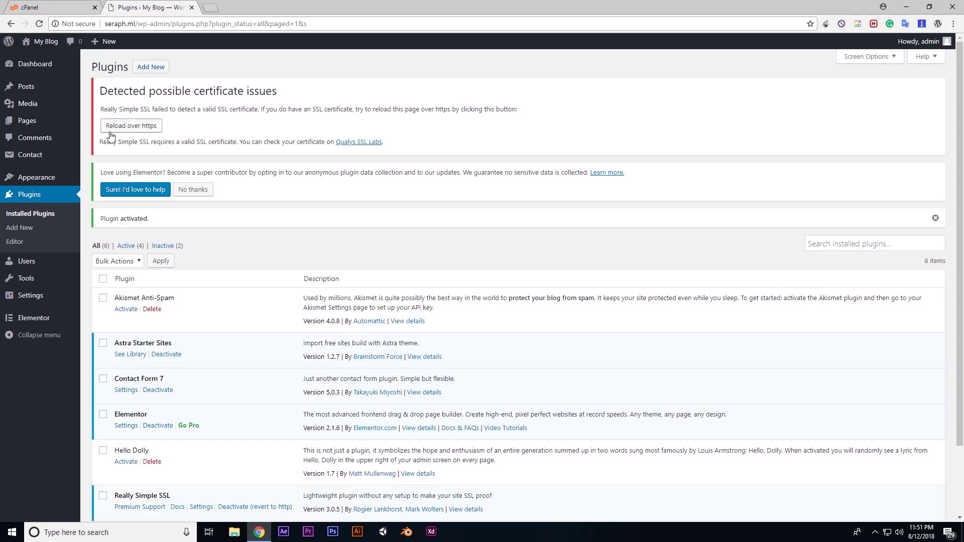
pyautogui.moveTo(101, 219); pyautogui.dragTo(153, 222)
pyautogui.click(182, 229)
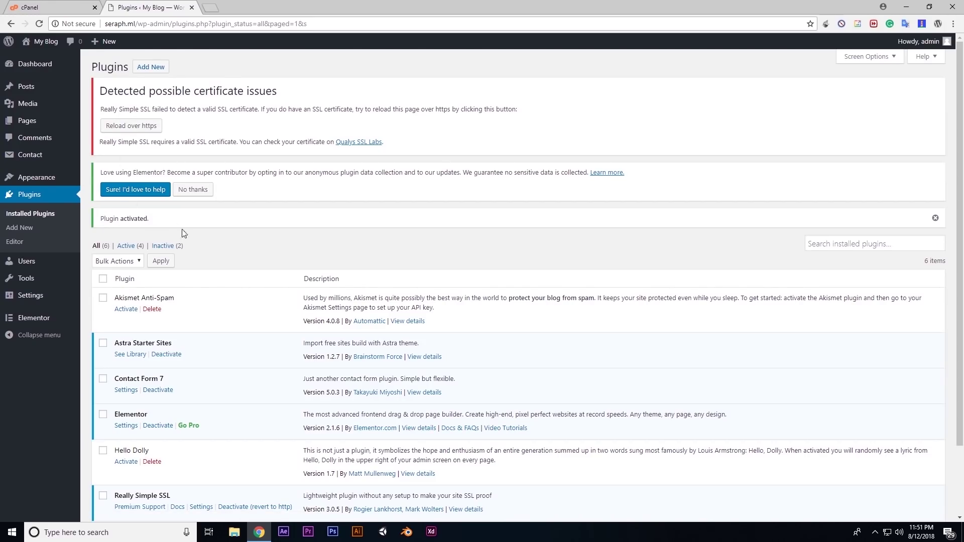
pyautogui.middleClick(136, 129)
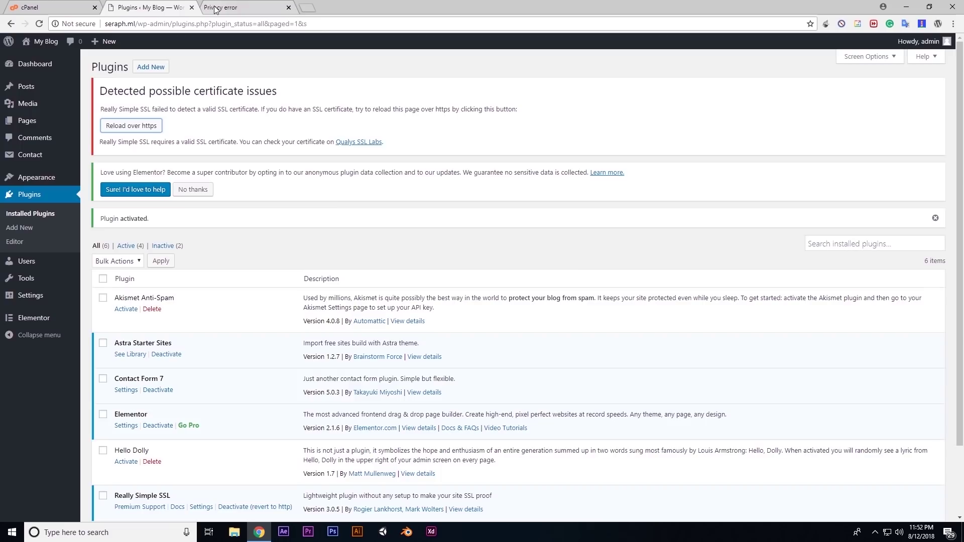
pyautogui.click(216, 9)
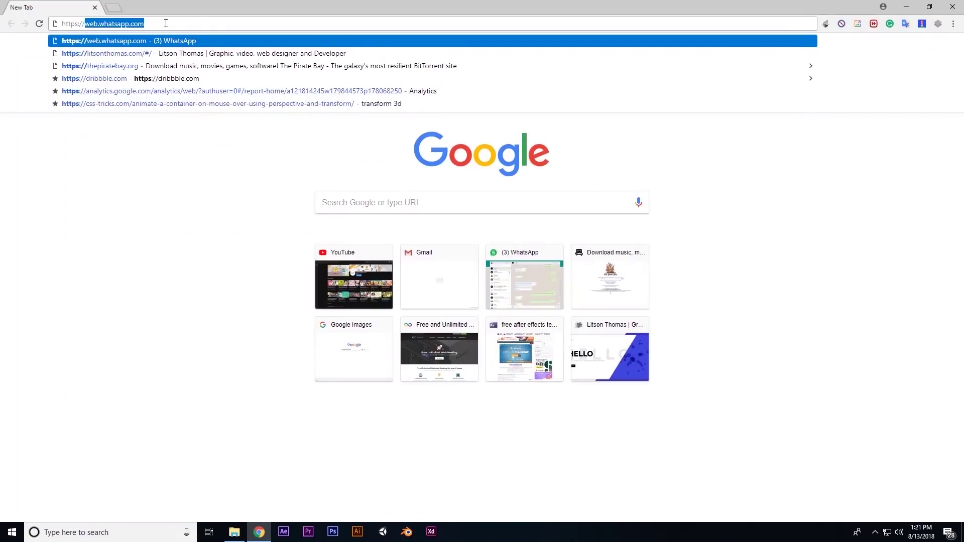
pyautogui.write('seraph.ml')
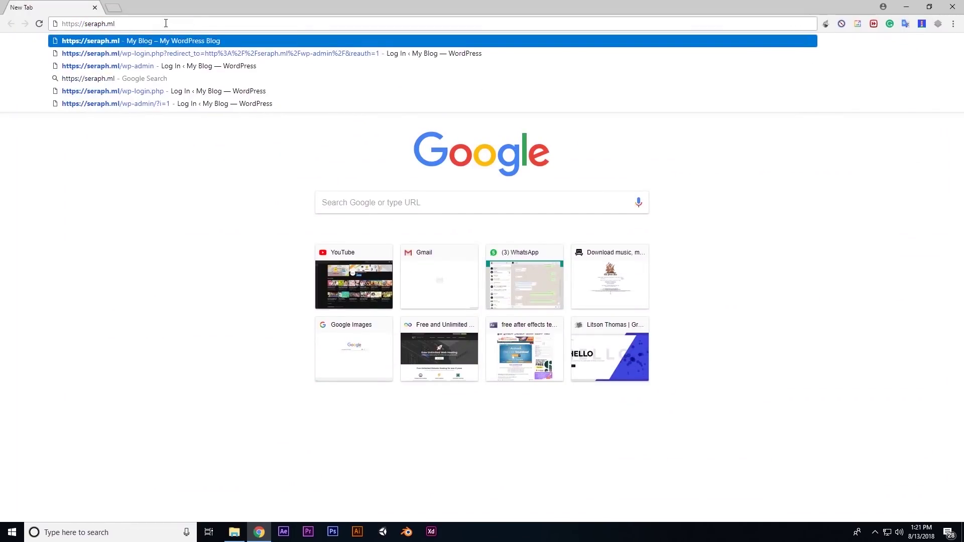
pyautogui.press('Return')
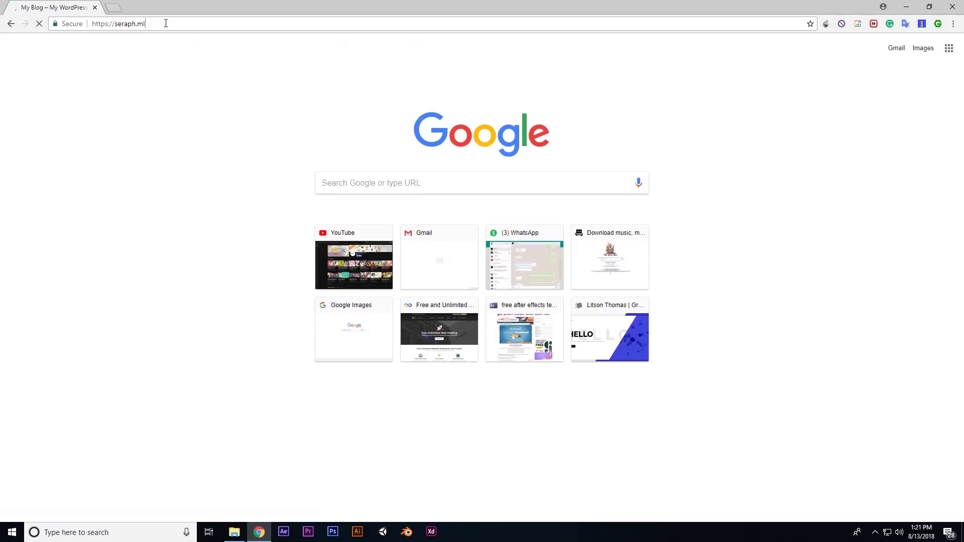
pyautogui.write('/')
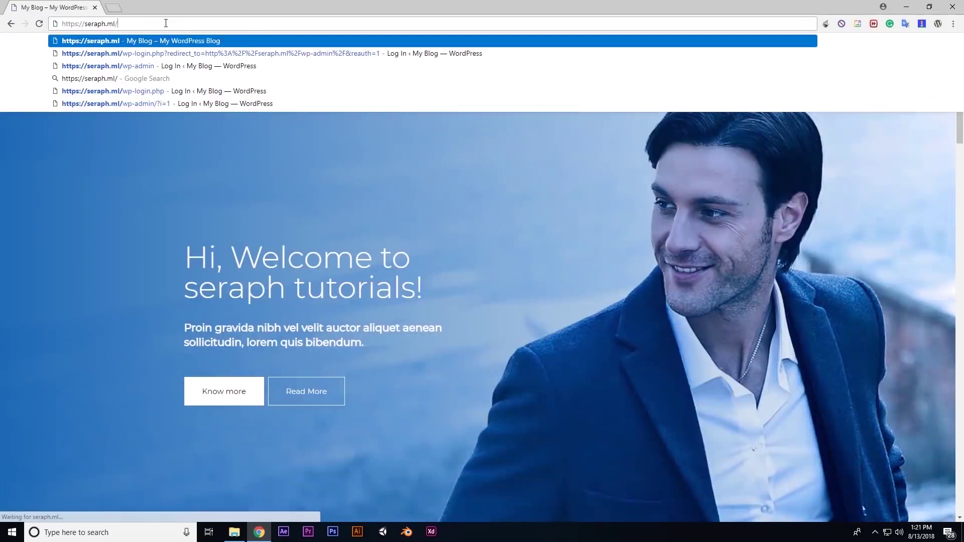
pyautogui.write('wp-admin')
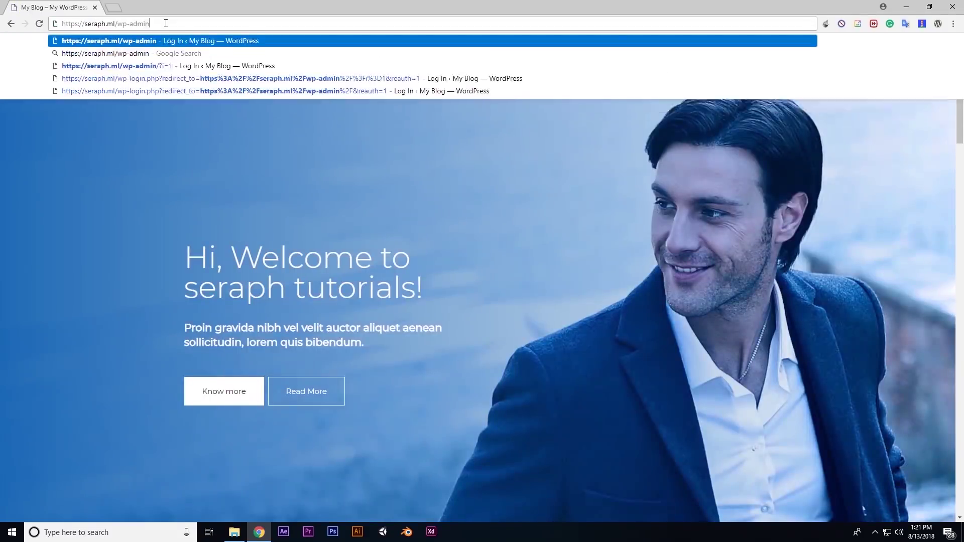
pyautogui.press('Return')
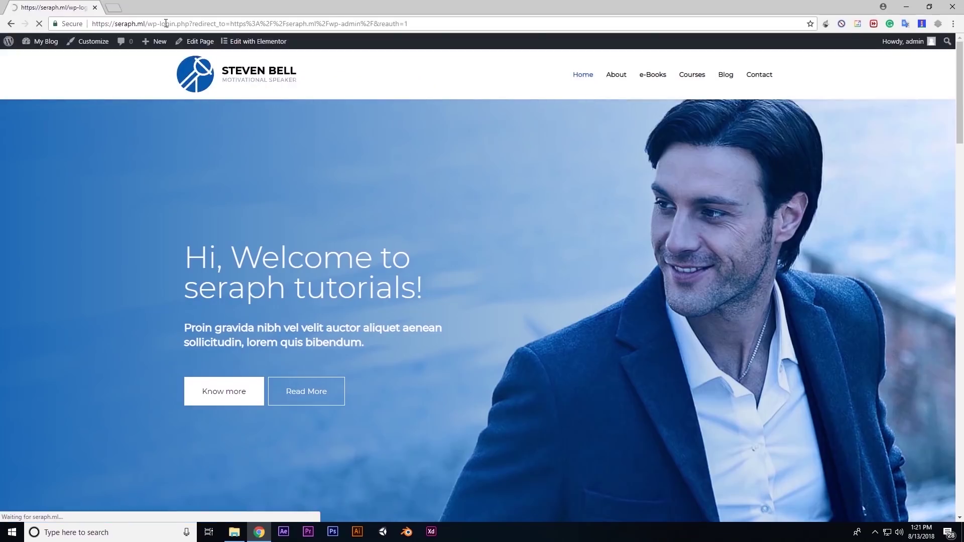
pyautogui.write('@seraph.ml')
pyautogui.press('Tab')
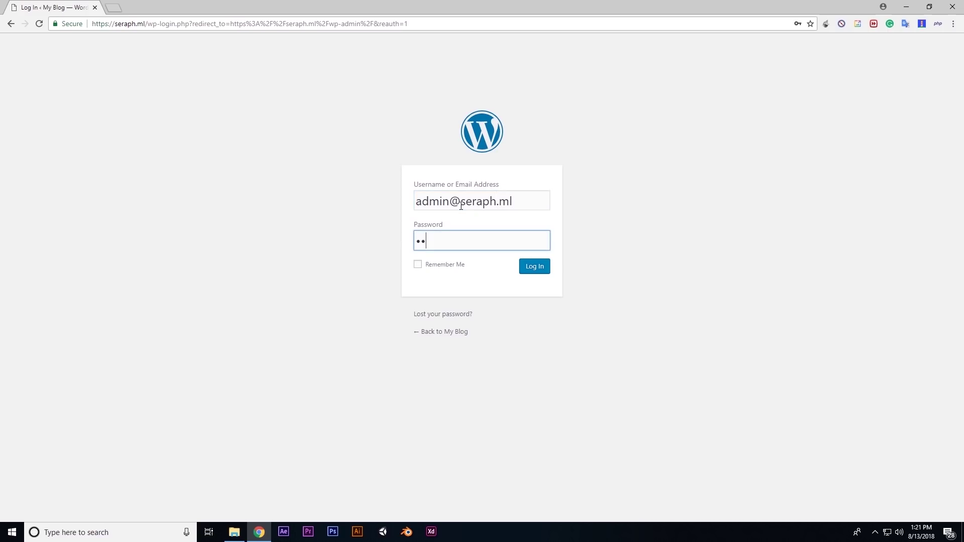
pyautogui.press('Return')
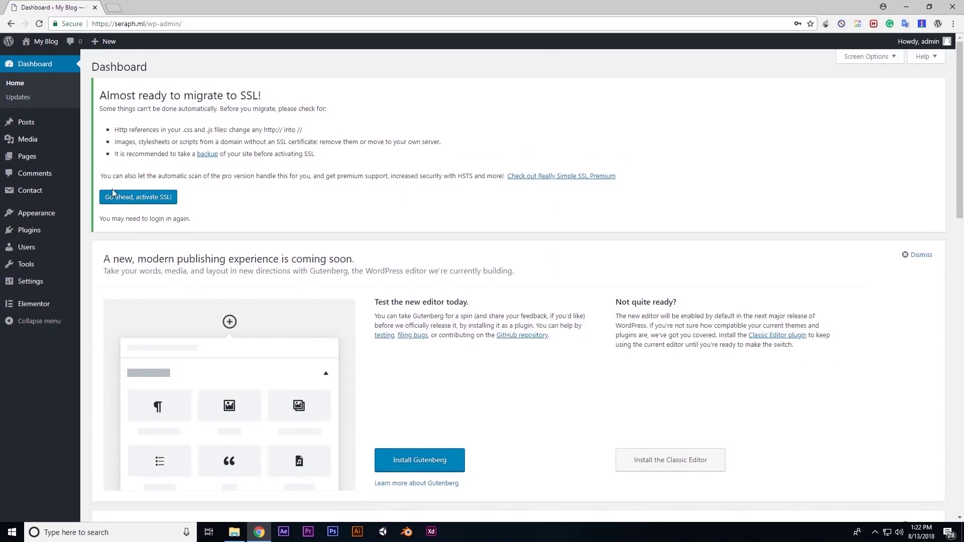
# Open Settings > General and review the current http WordPress and Site Address values
pyautogui.moveTo(101, 97); pyautogui.dragTo(267, 97)
pyautogui.click(140, 168)
pyautogui.click(40, 282)
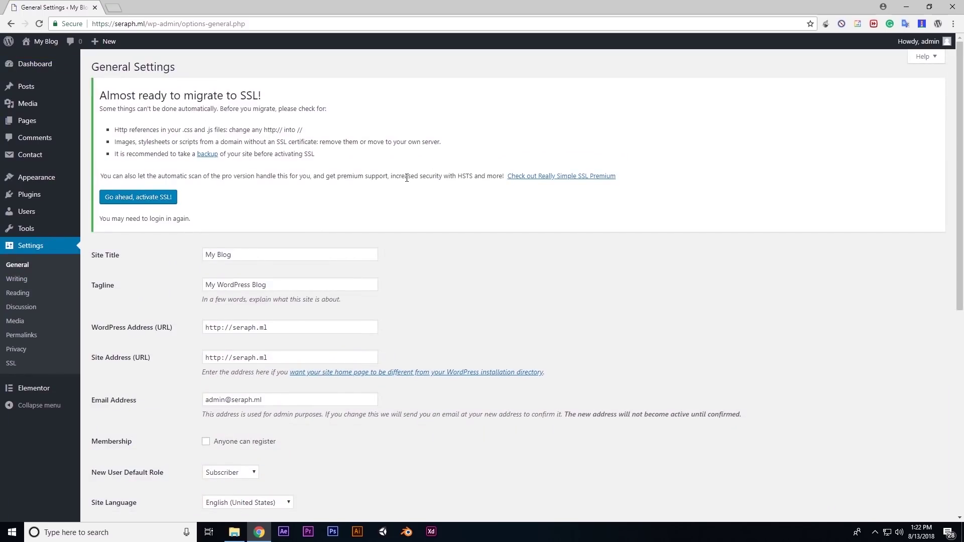
pyautogui.scroll(-2, 258, 322)
pyautogui.moveTo(205, 228); pyautogui.dragTo(272, 229)
pyautogui.moveTo(204, 258); pyautogui.dragTo(265, 256)
pyautogui.click(279, 246)
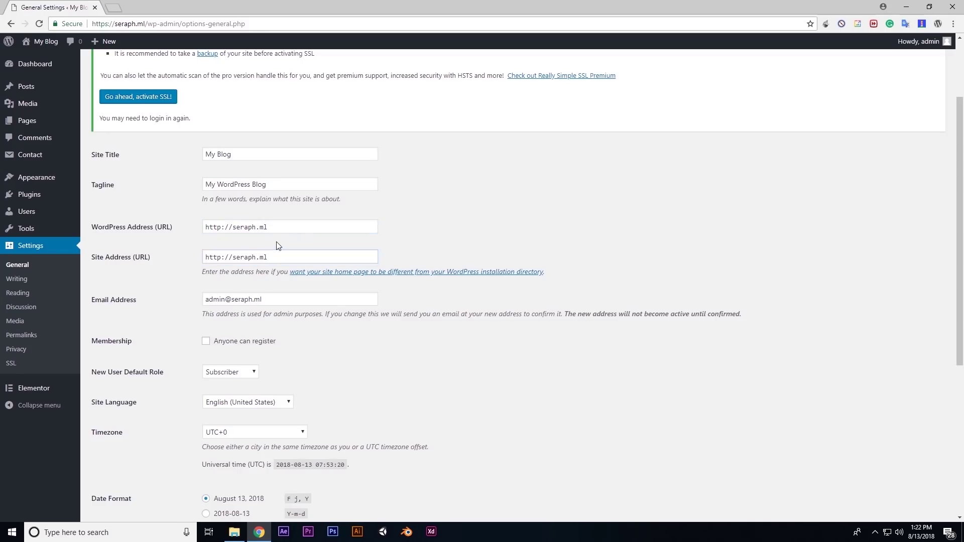
pyautogui.scroll(2, 279, 246)
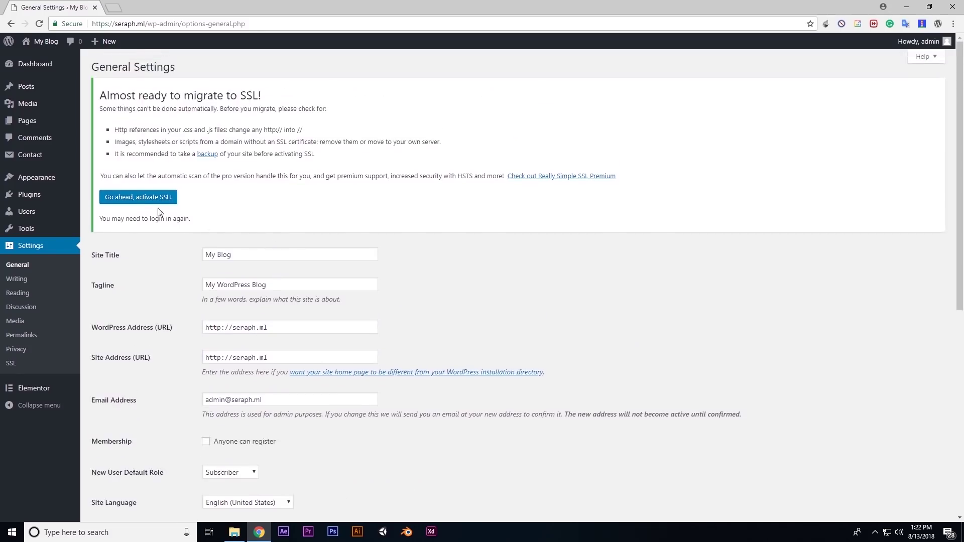
pyautogui.click(139, 199)
pyautogui.moveTo(209, 193); pyautogui.dragTo(266, 201)
pyautogui.hotkey('ctrl', 'c')
pyautogui.moveTo(206, 225); pyautogui.dragTo(274, 223)
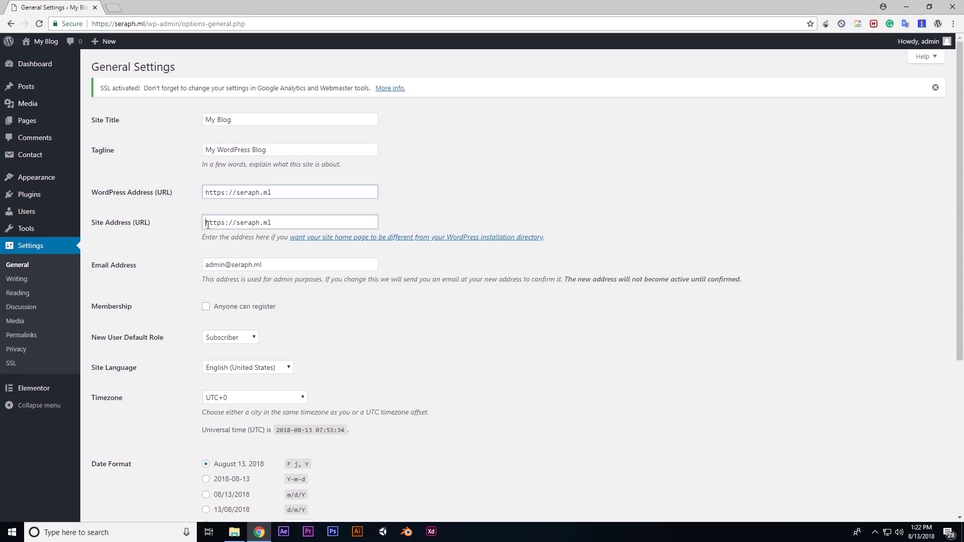
pyautogui.hotkey('ctrl', 'v')
pyautogui.moveTo(100, 88); pyautogui.dragTo(436, 89)
pyautogui.click(436, 90)
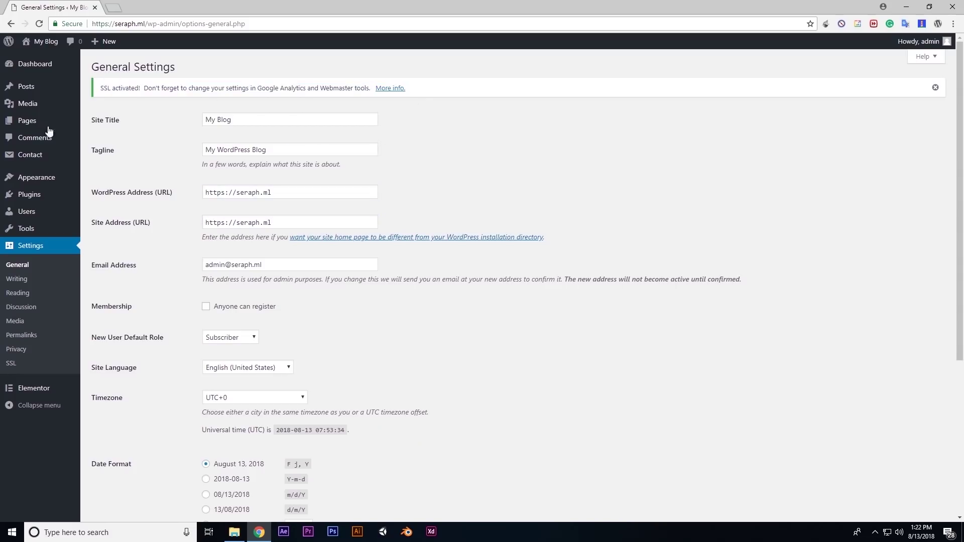
# Log out, load seraph.ml in a new tab, and confirm its Secure certificate status
pyautogui.moveTo(918, 41)
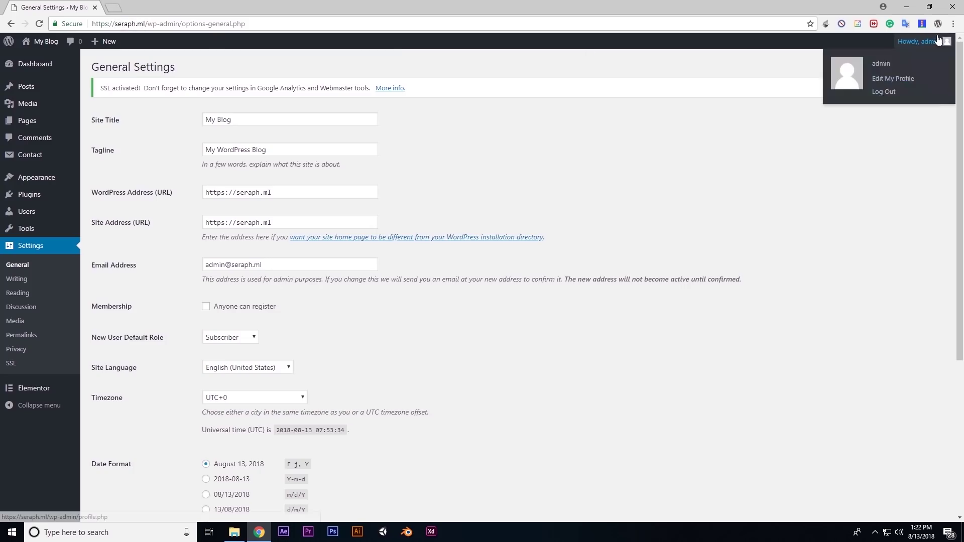
pyautogui.click(888, 93)
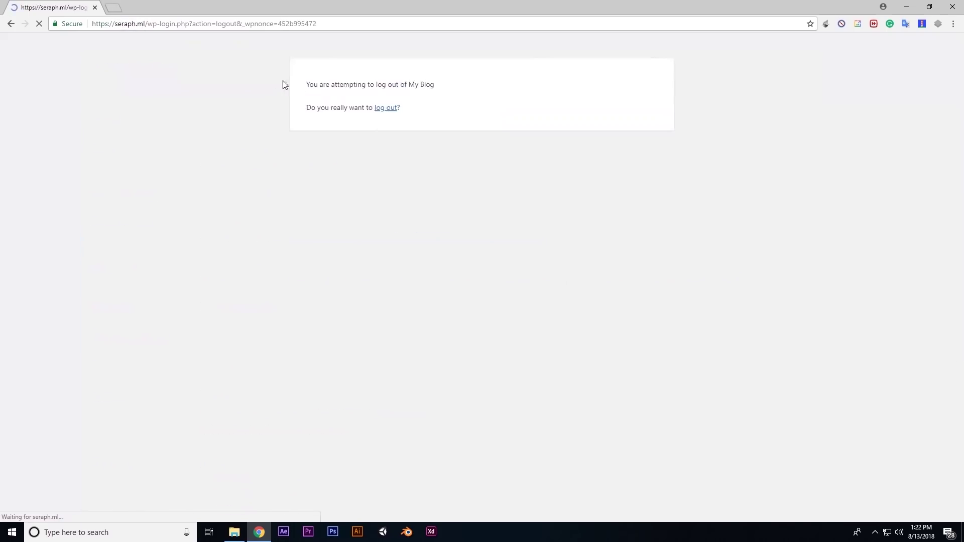
pyautogui.click(114, 10)
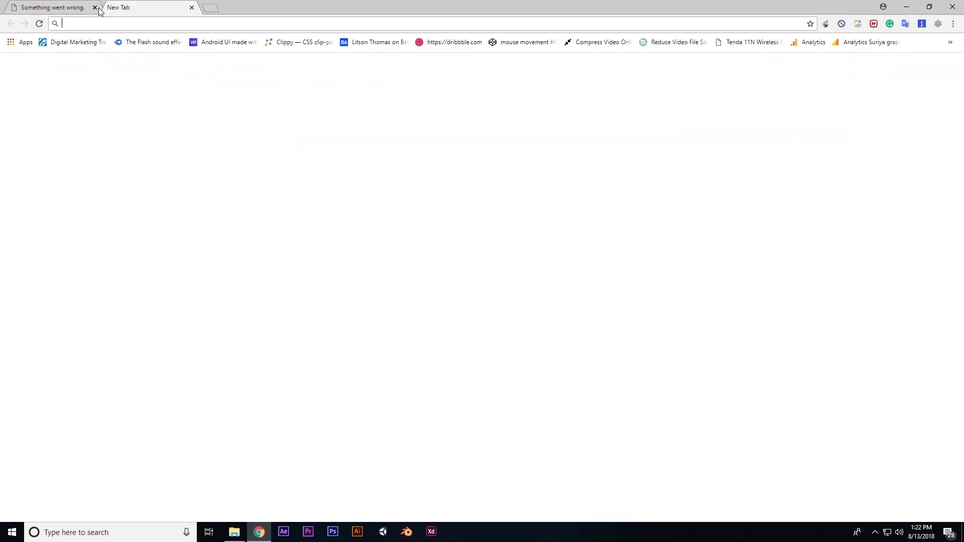
pyautogui.write('seraph.ml')
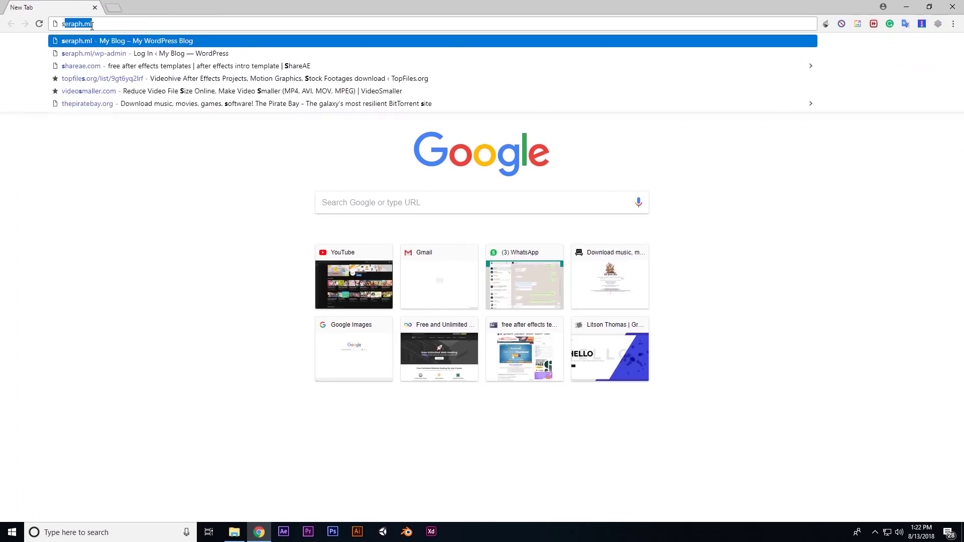
pyautogui.press('Return')
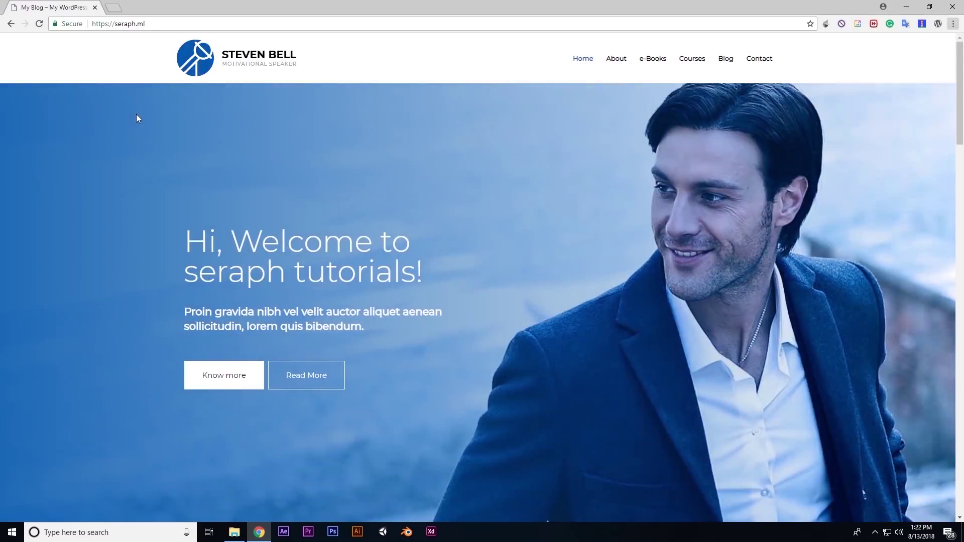
pyautogui.click(71, 25)
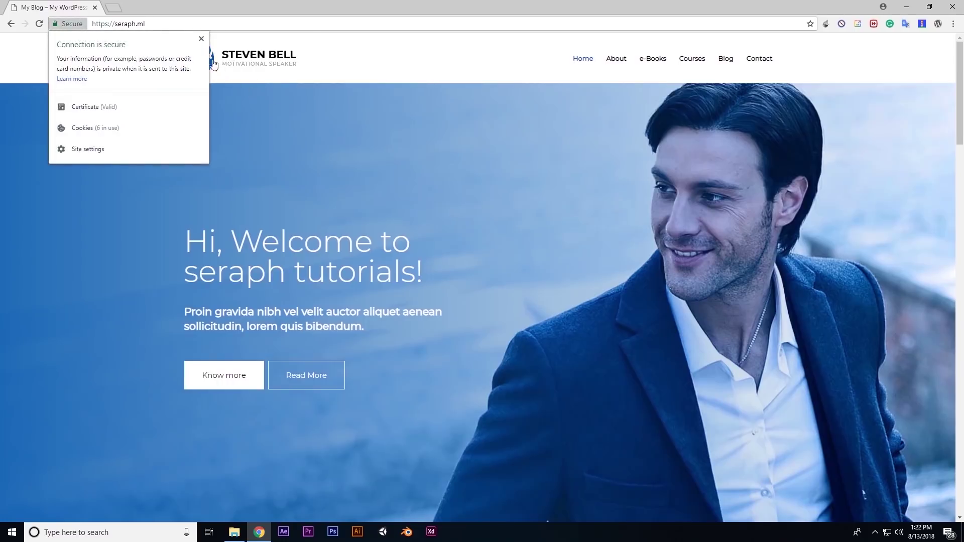
pyautogui.click(201, 38)
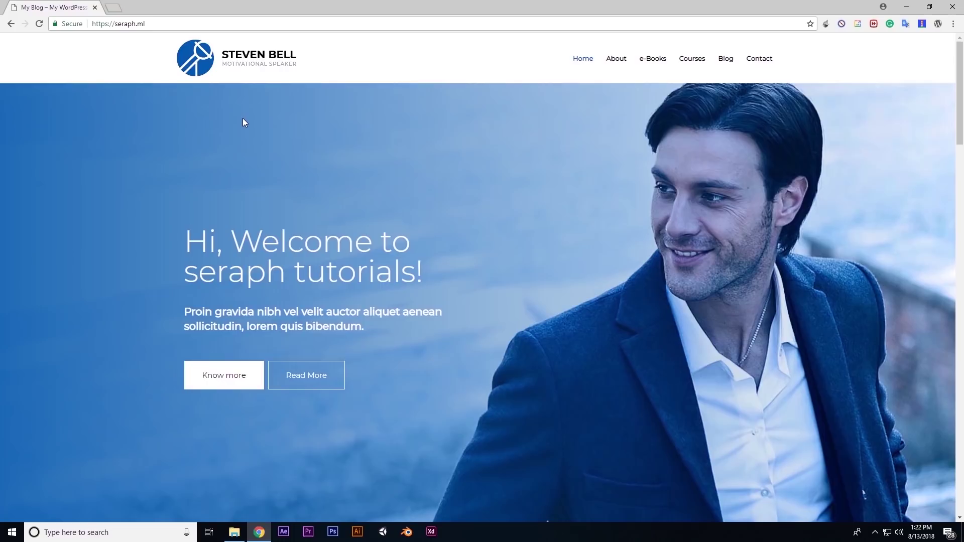